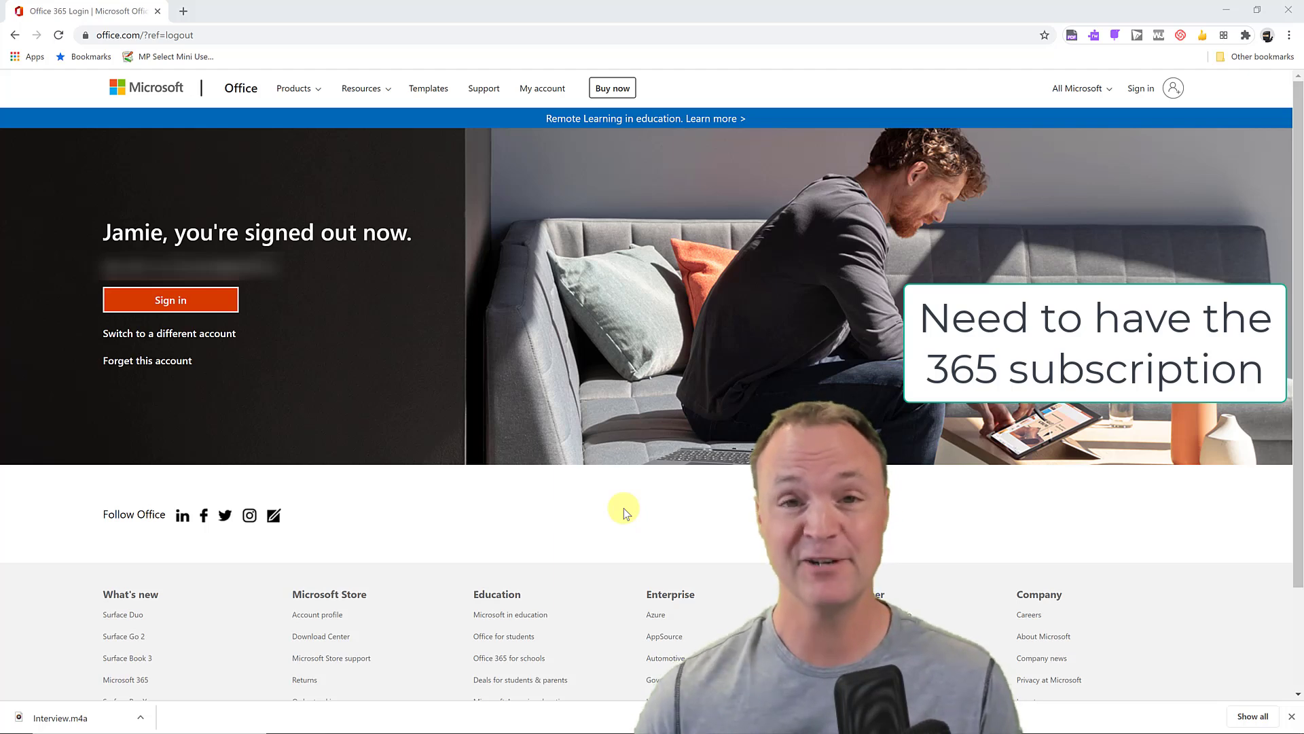
Sign back into the Microsoft account with the password and stay signed in.
{"action": "left_click", "coordinate": [204, 299]}
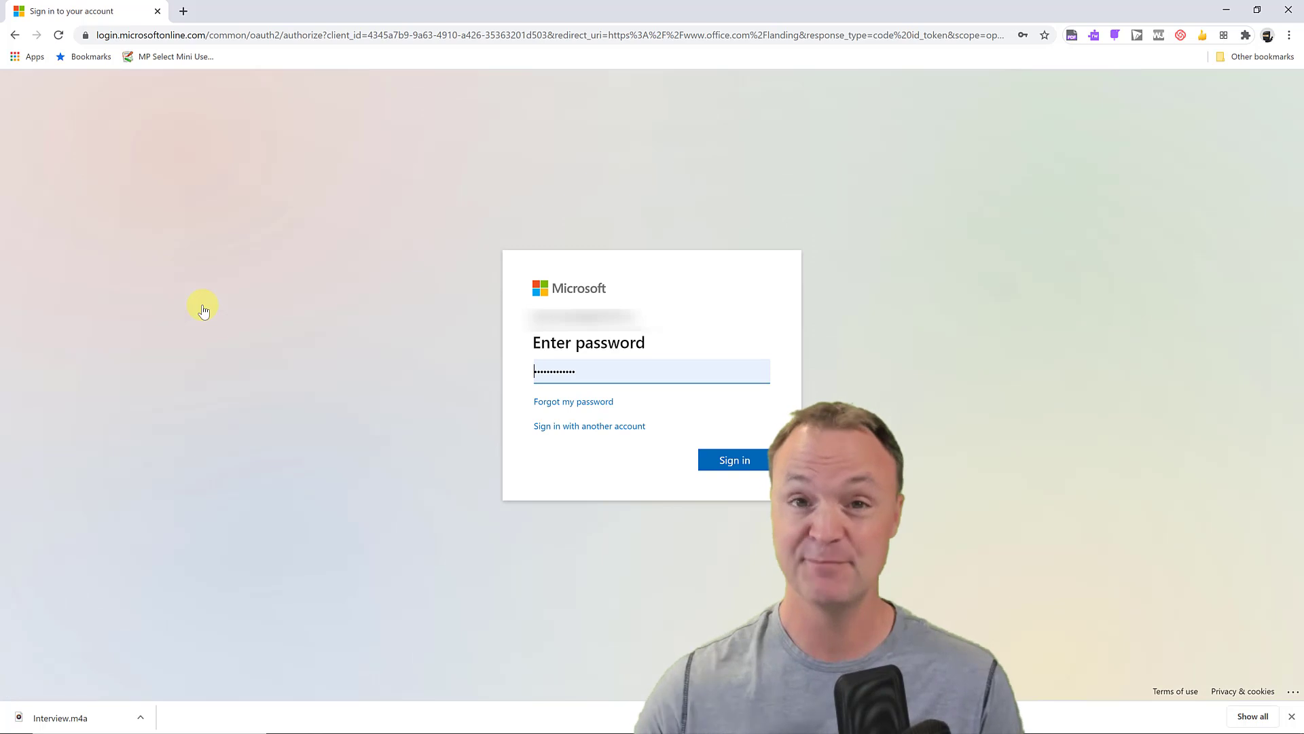
{"action": "left_click", "coordinate": [751, 461]}
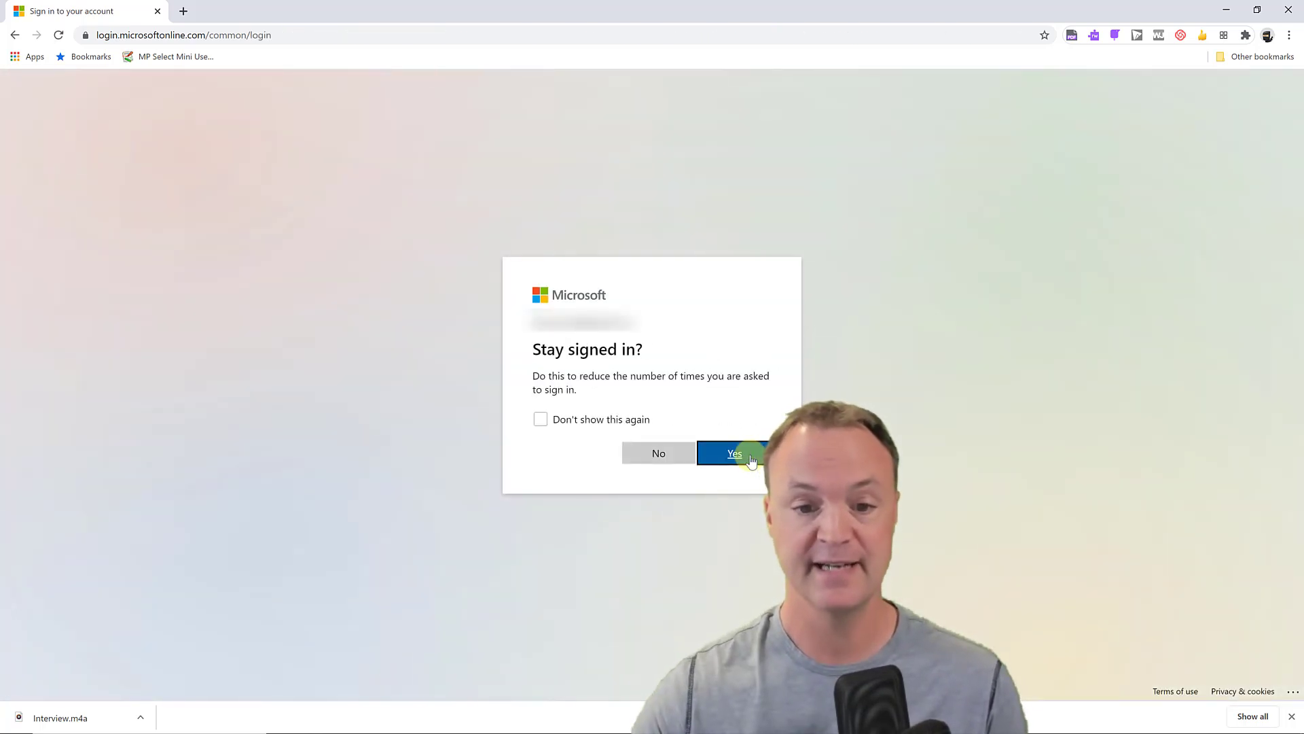
{"action": "left_click", "coordinate": [752, 461]}
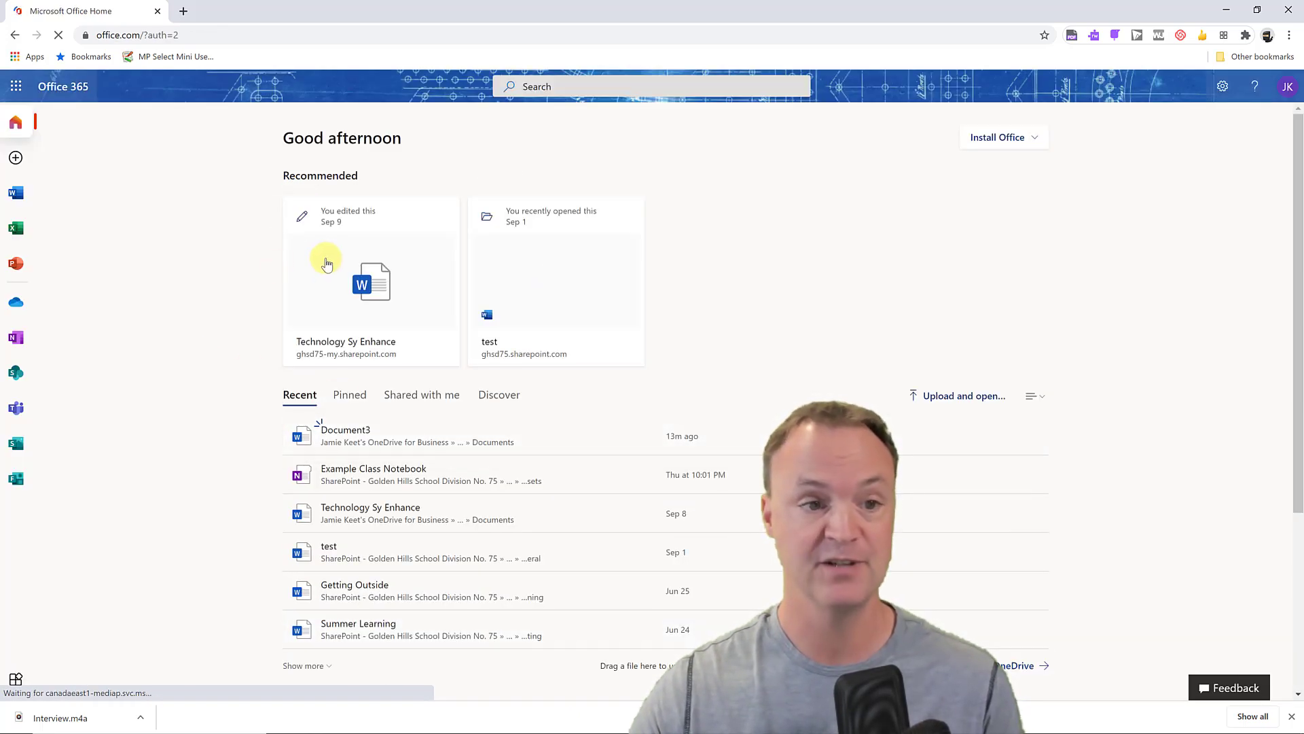
Create a new blank Word document from the Word start page.
{"action": "left_click", "coordinate": [17, 196]}
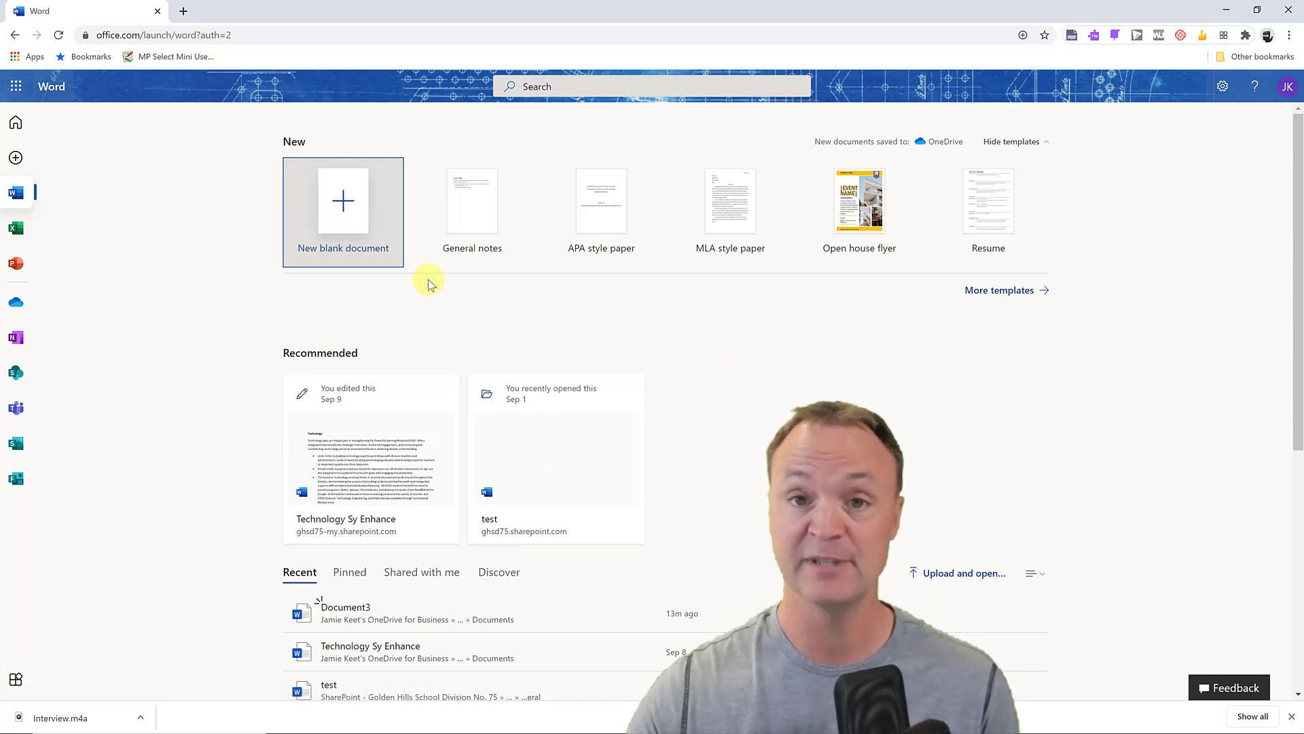
{"action": "left_click", "coordinate": [347, 198]}
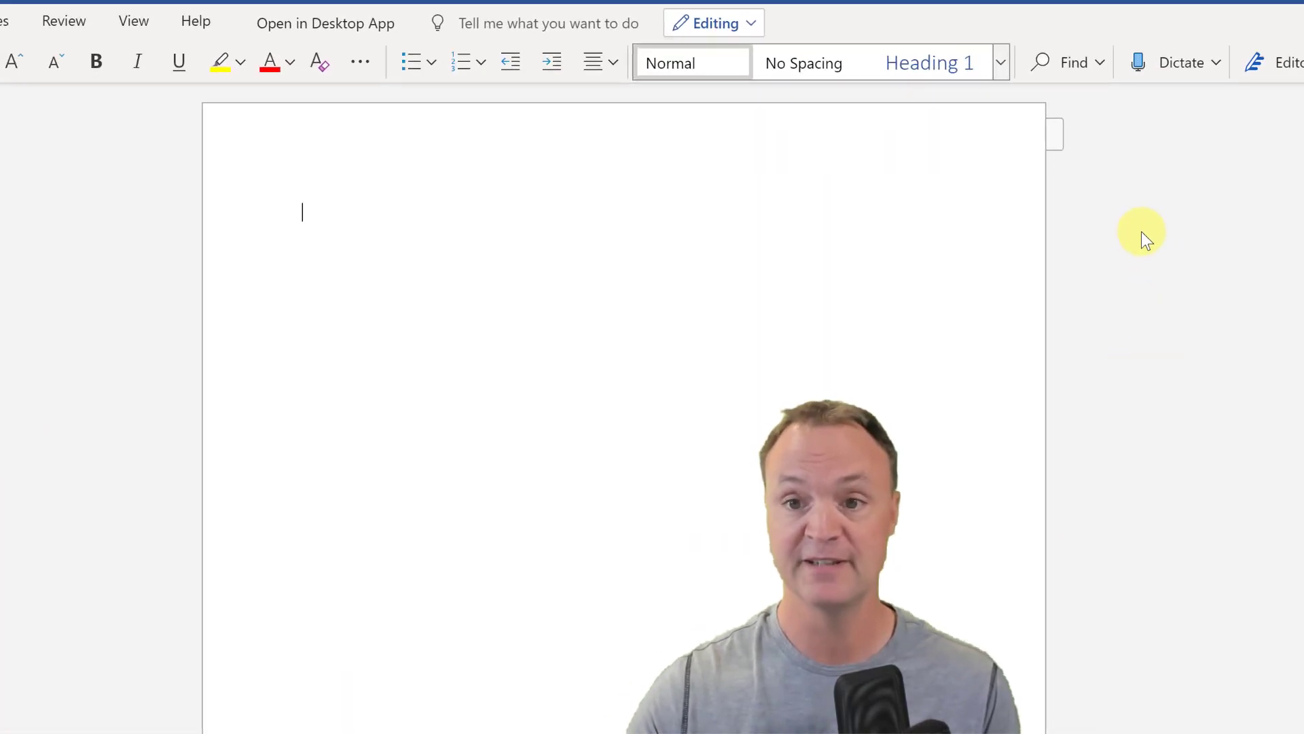
Start voice dictation, allowing microphone access and dismissing the dictation help pane.
{"action": "left_click", "coordinate": [1177, 60]}
{"action": "left_click", "coordinate": [276, 209]}
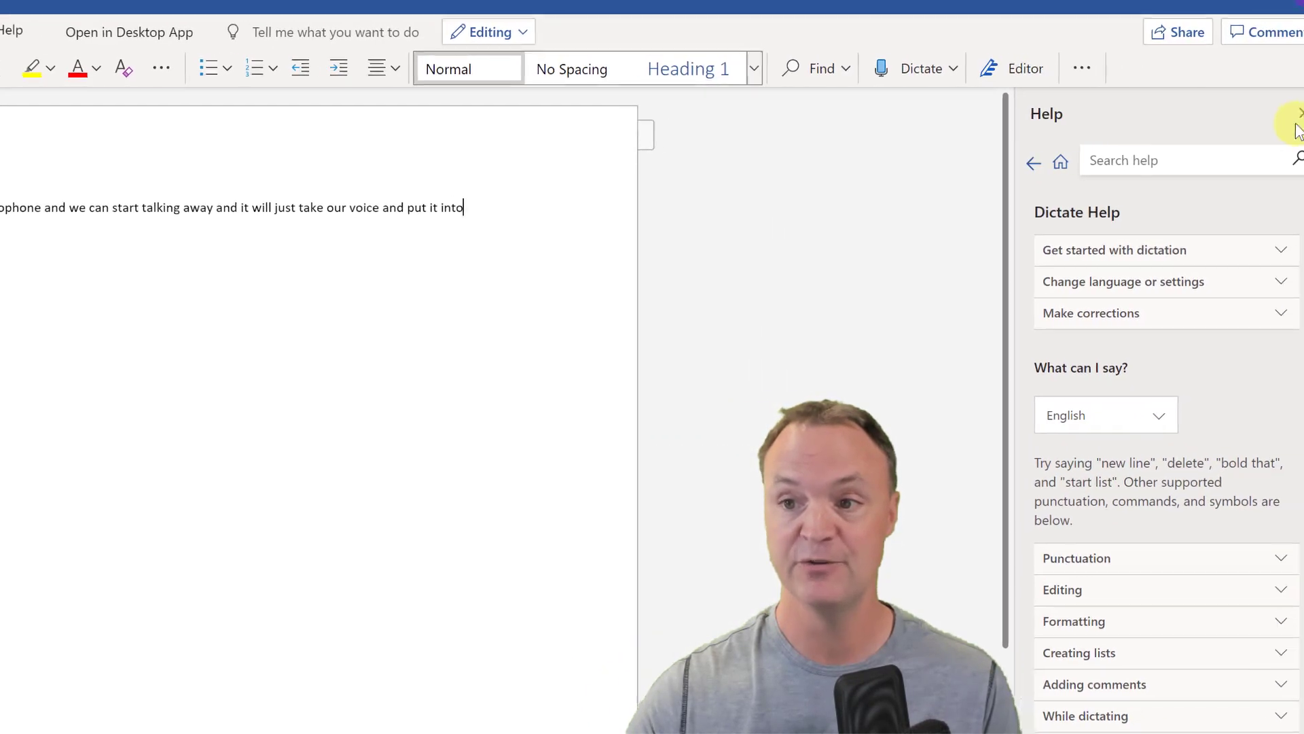
{"action": "left_click", "coordinate": [1297, 113]}
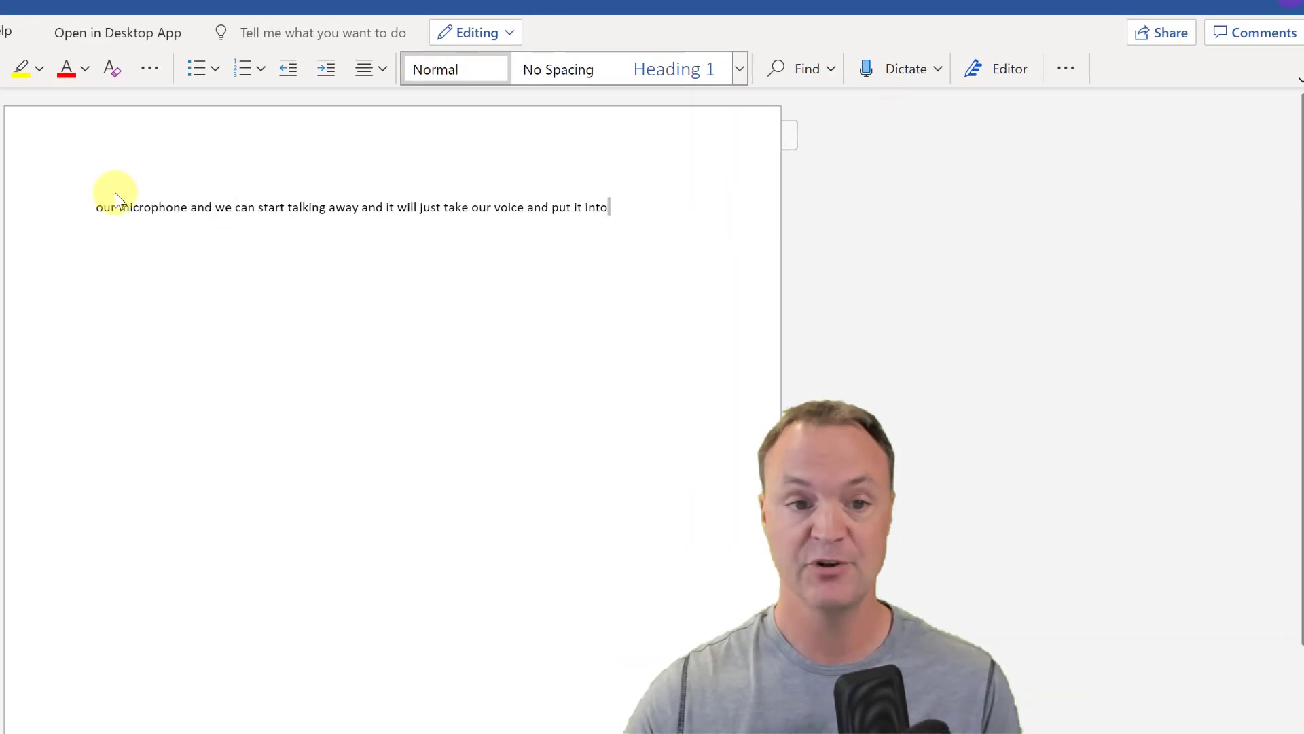
Delete the dictated test sentence and show the dictation and transcription options.
{"action": "key", "text": "ctrl+a"}
{"action": "key", "text": "BackSpace"}
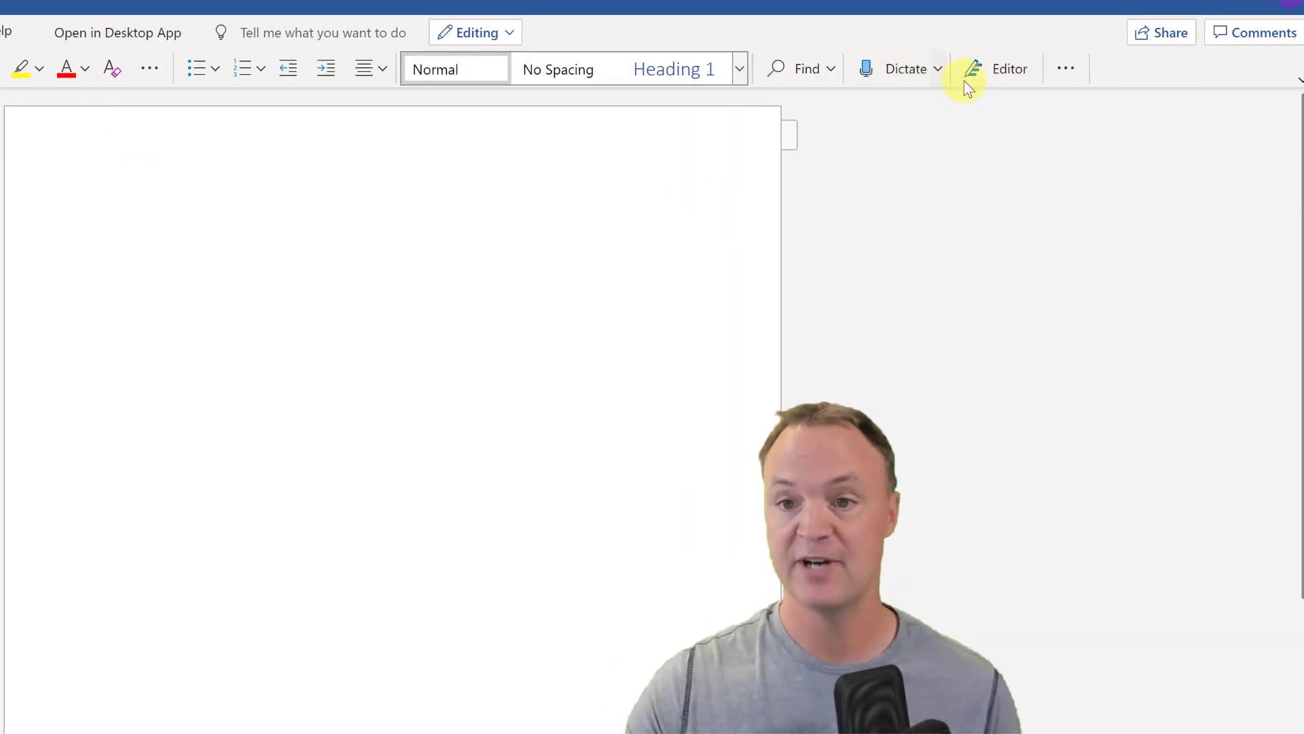
{"action": "left_click", "coordinate": [937, 67]}
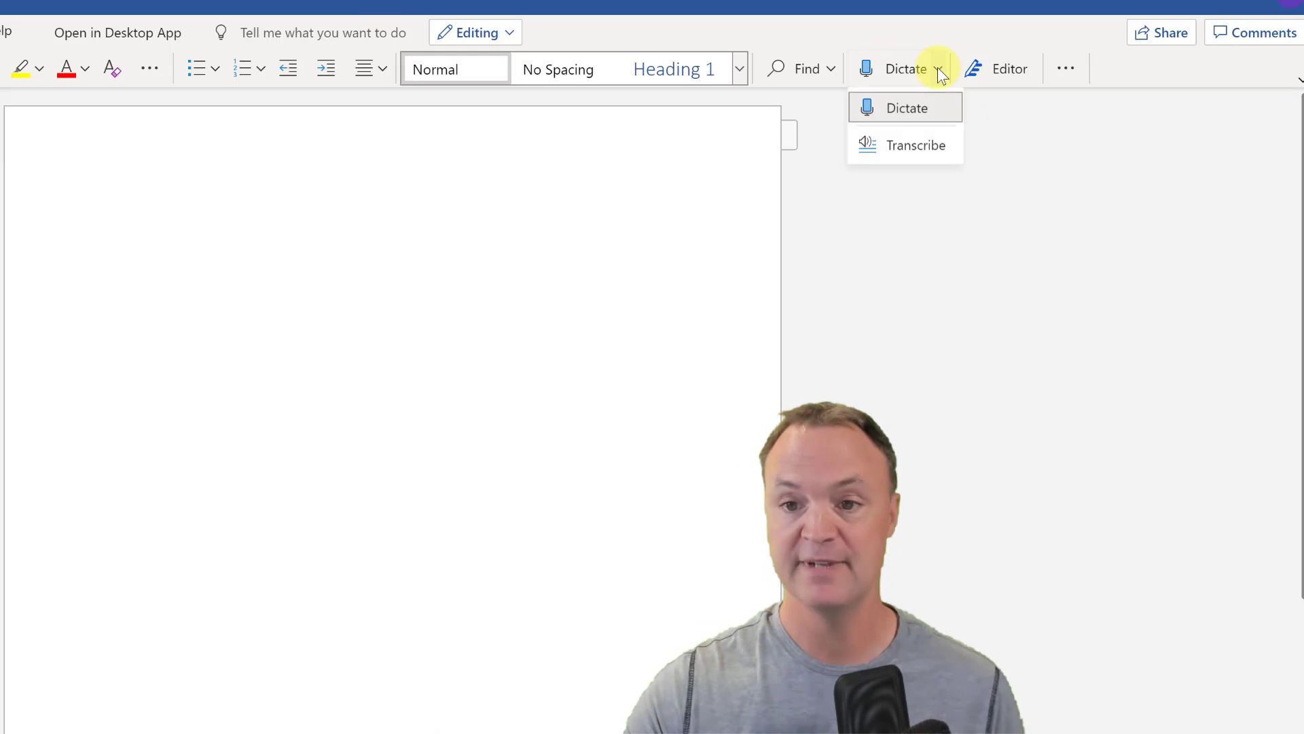
Choose Transcribe from the Dictate menu to show the upload and recording options.
{"action": "left_click", "coordinate": [910, 146]}
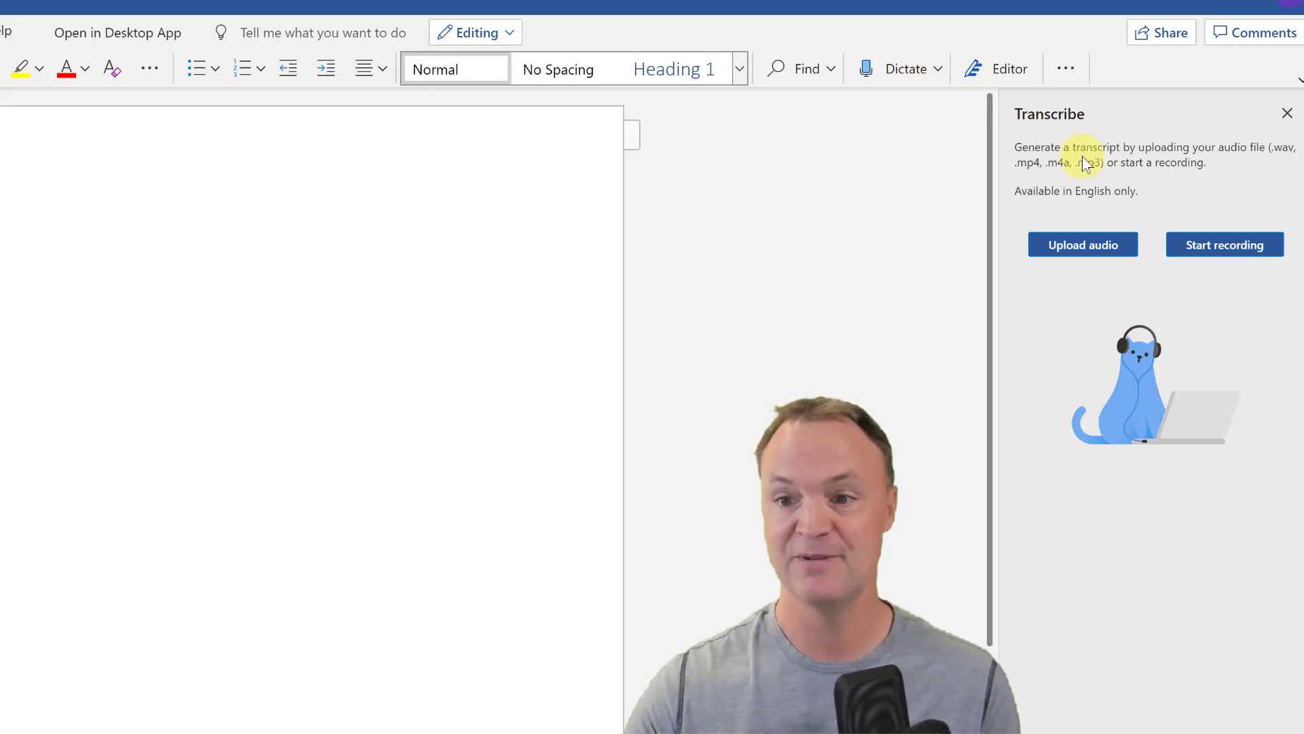
Upload the Interview 1.m4a file from Downloads for transcription.
{"action": "left_click", "coordinate": [1095, 231]}
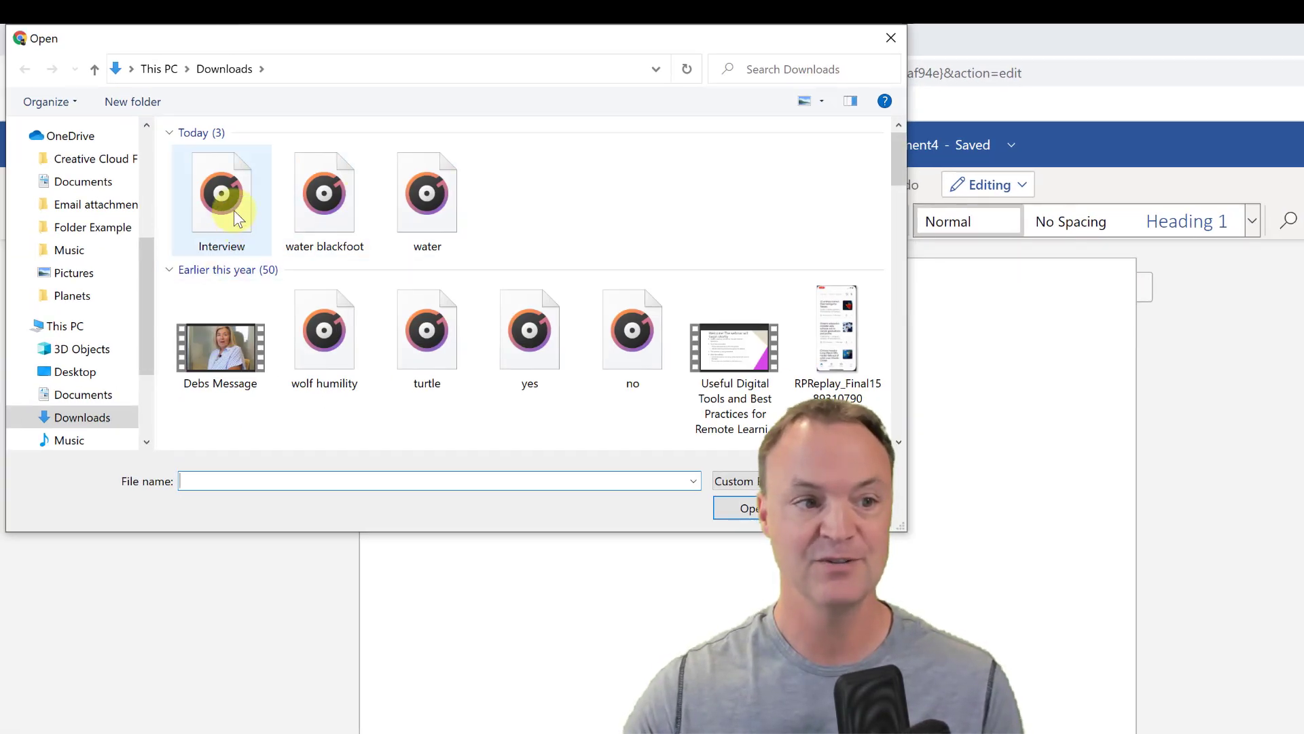
{"action": "left_click", "coordinate": [225, 194]}
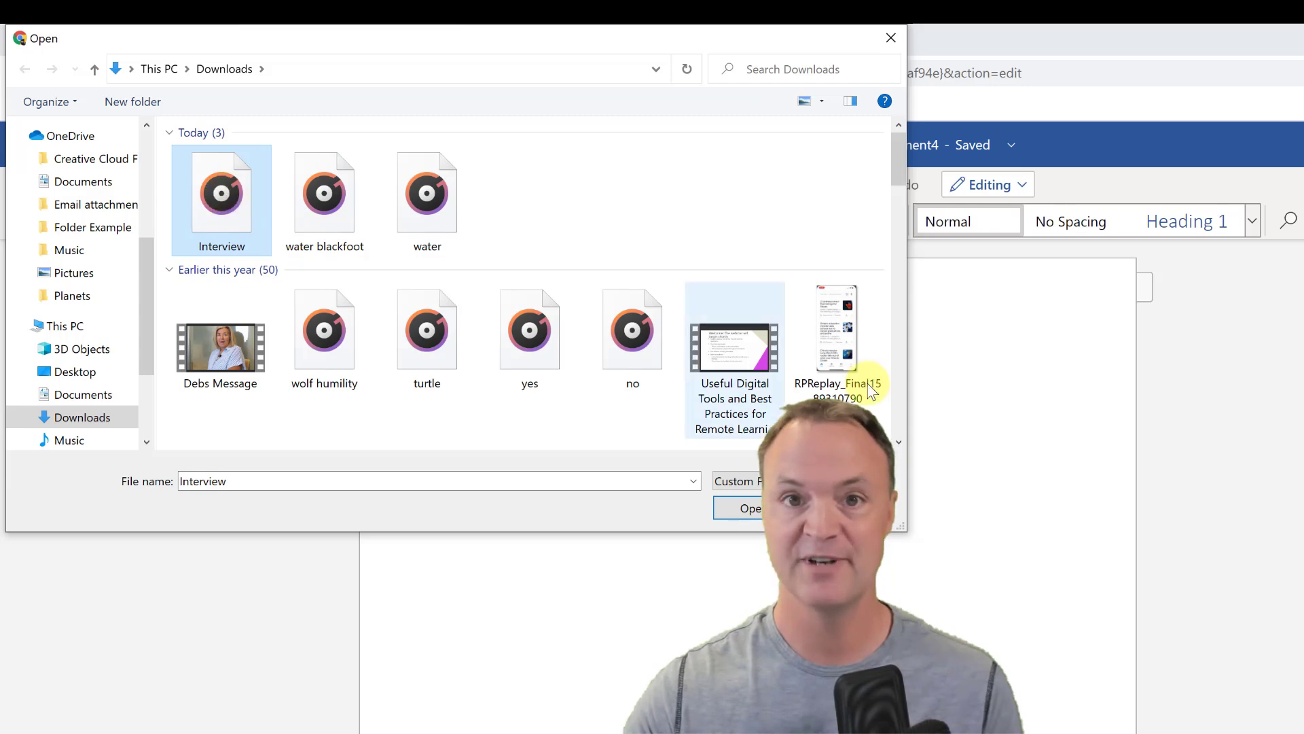
{"action": "left_click", "coordinate": [752, 513]}
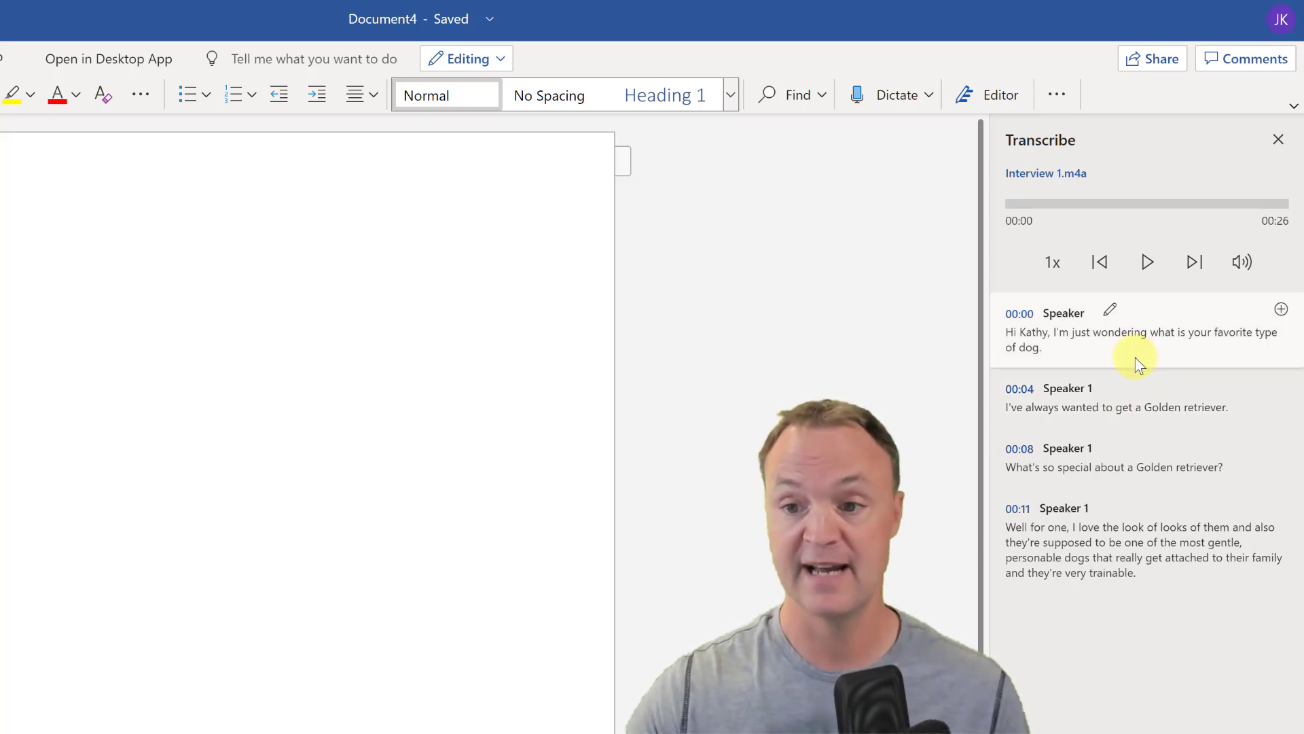
Pause the interview playback and put the 00:00 transcript passage into edit mode.
{"action": "left_click", "coordinate": [1148, 267]}
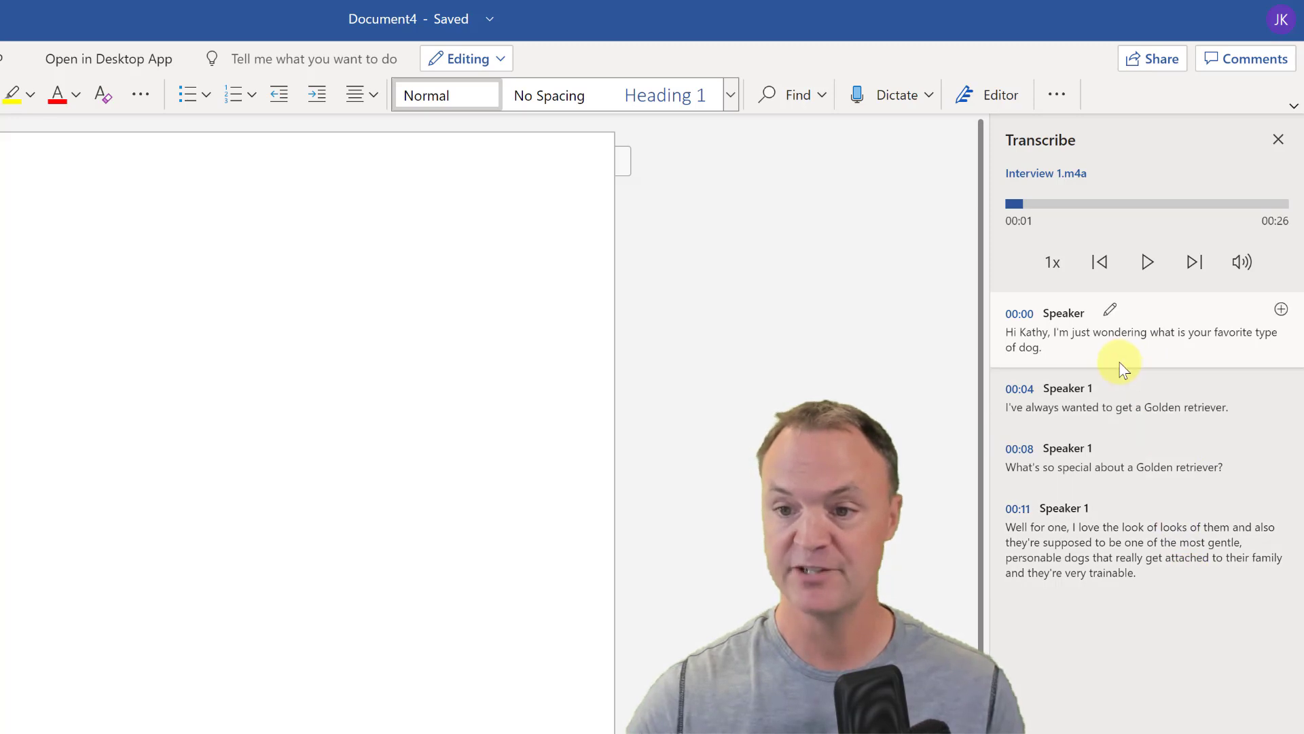
{"action": "left_click", "coordinate": [1110, 312]}
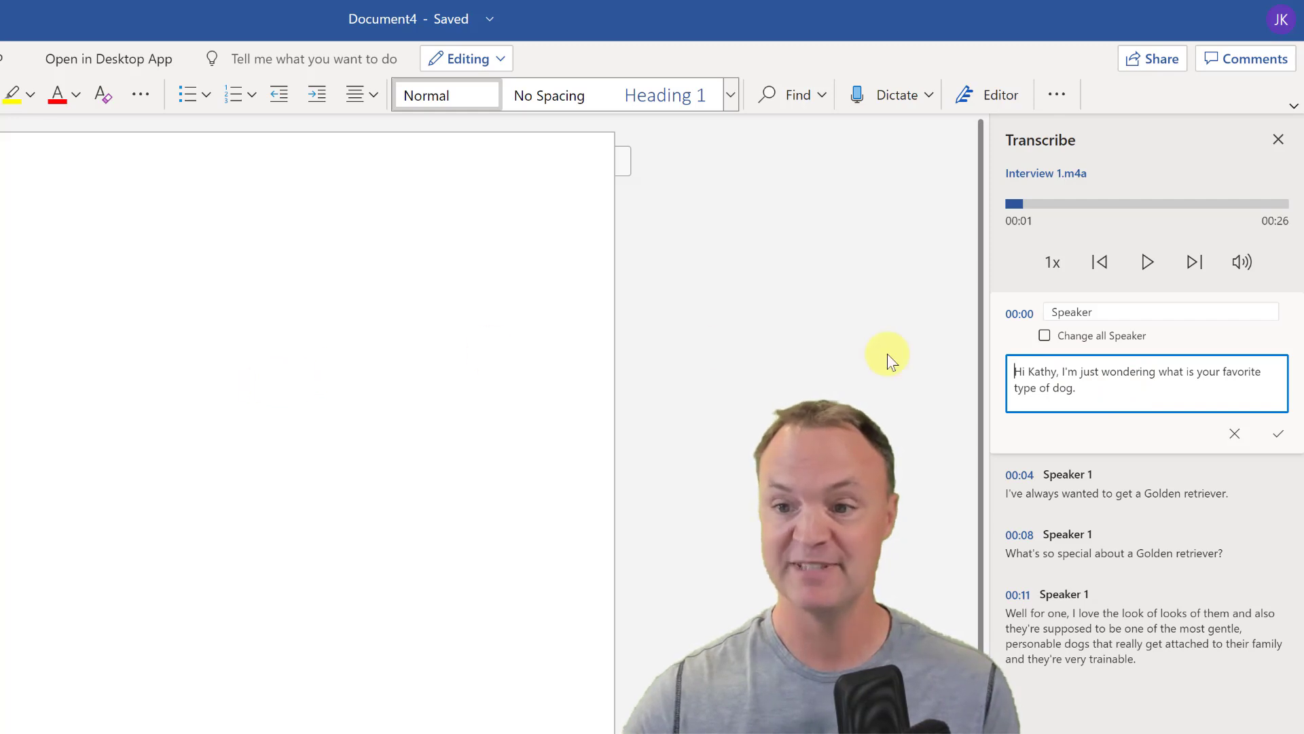
Rename the 00:00 speaker to the interviewer's name and end its sentence with '?'.
{"action": "left_click", "coordinate": [1119, 311]}
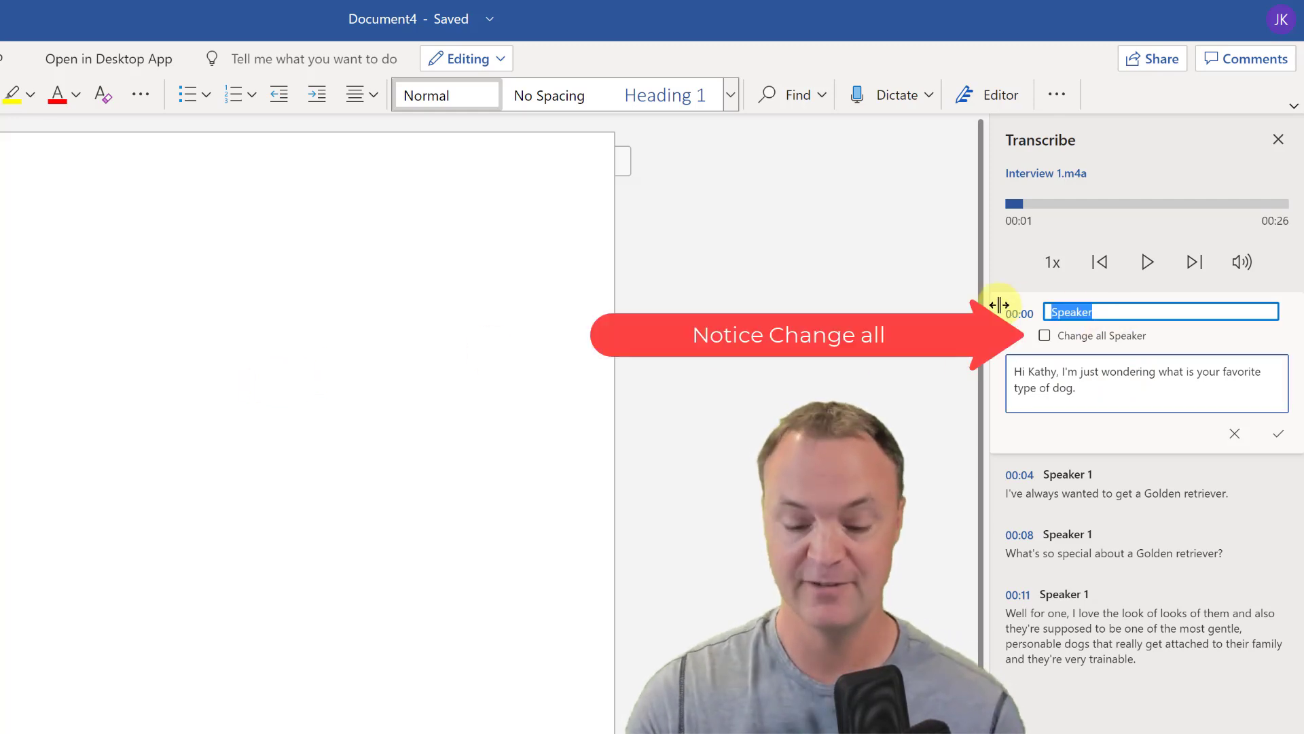
{"action": "type", "text": "Jamie"}
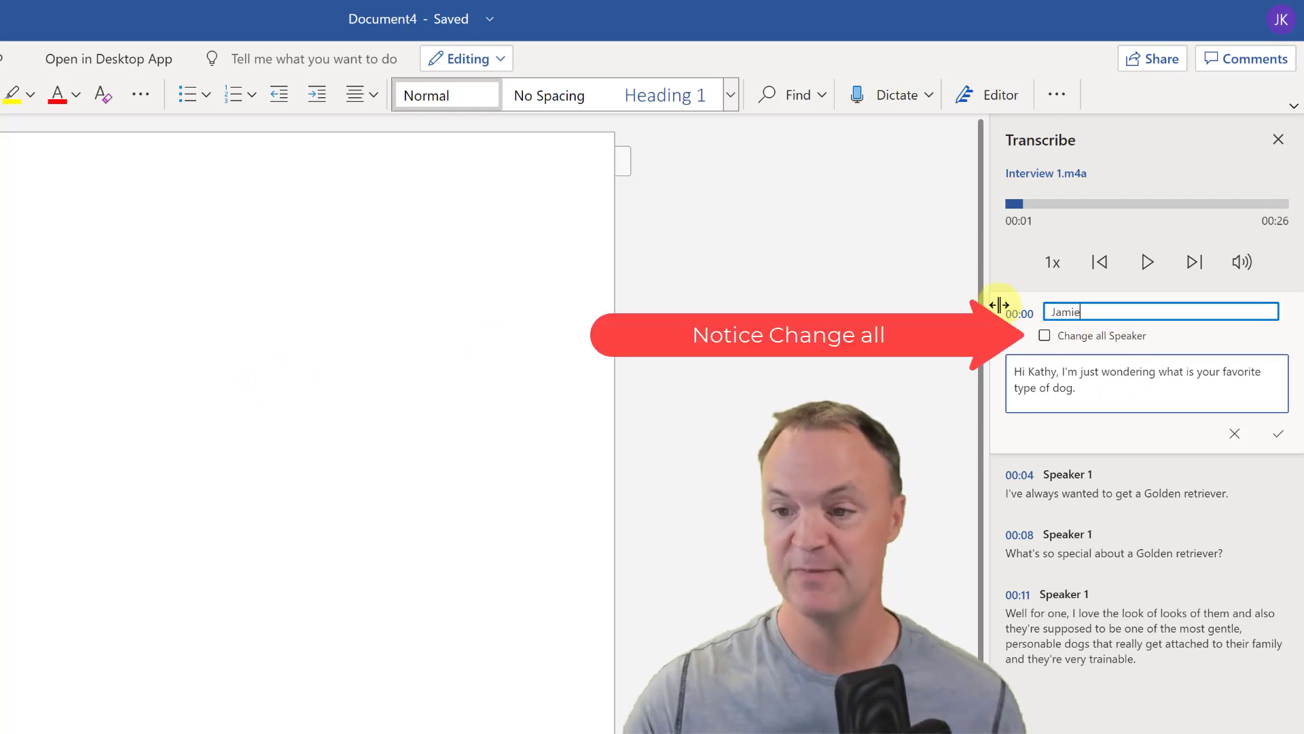
{"action": "left_click", "coordinate": [1114, 390]}
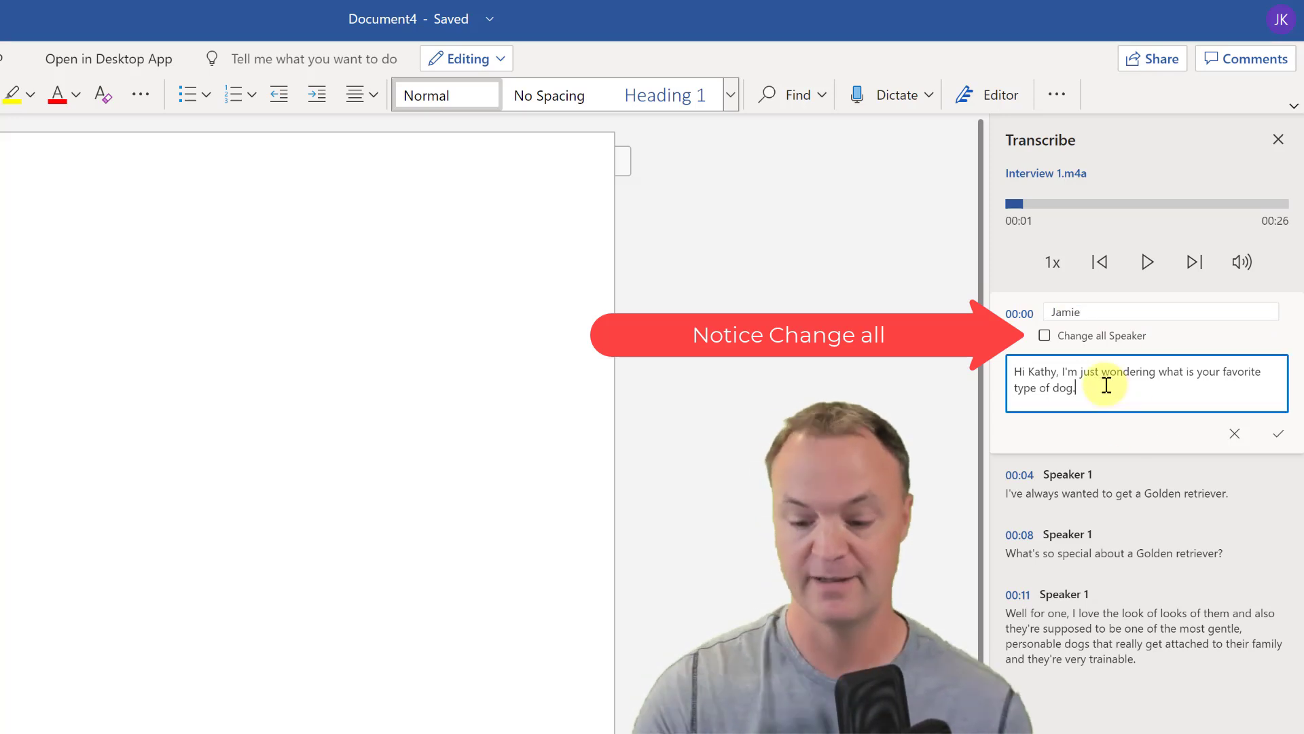
{"action": "key", "text": "BackSpace"}
{"action": "type", "text": "?"}
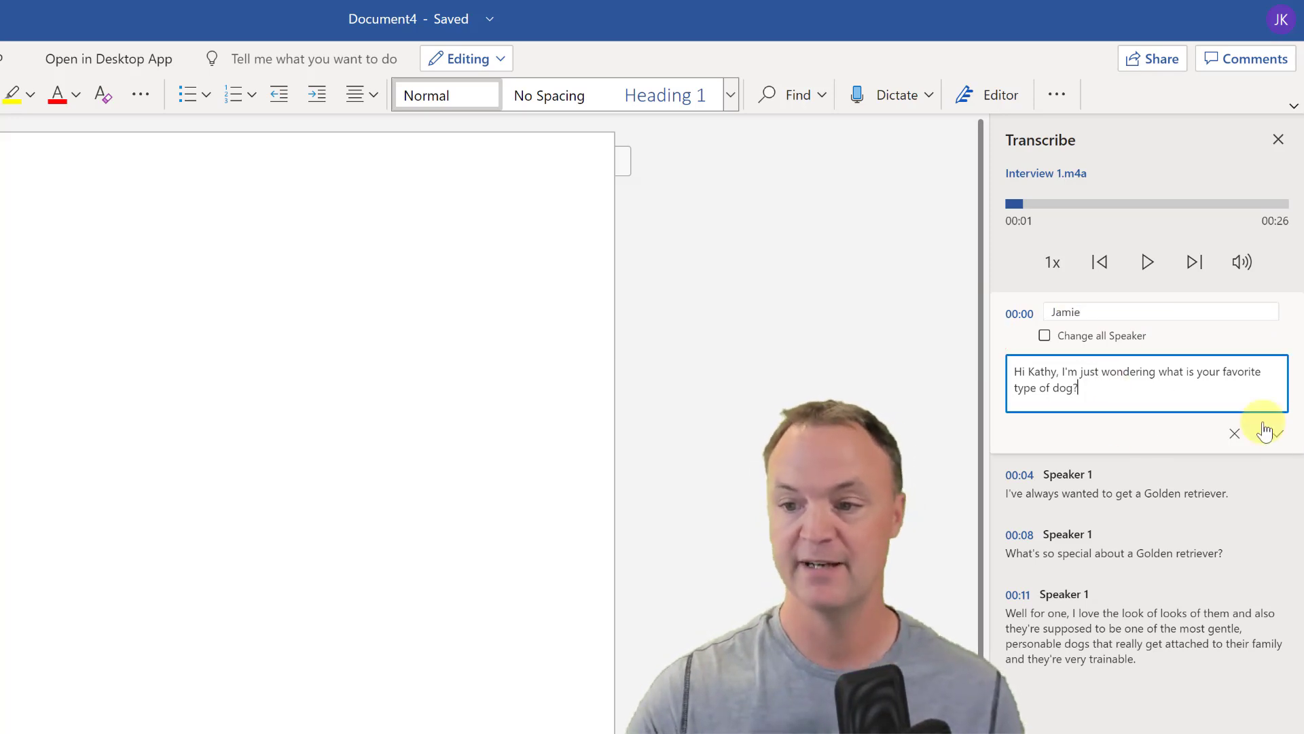
{"action": "left_click", "coordinate": [1275, 438]}
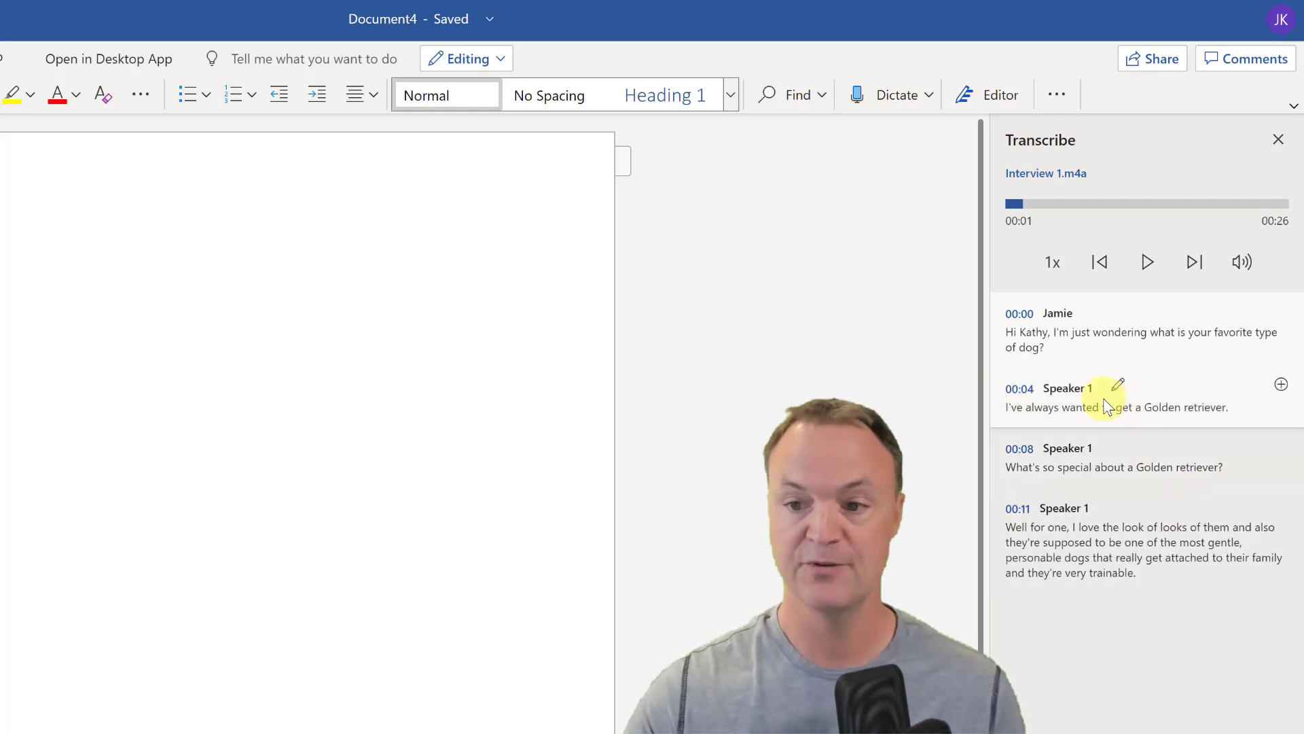
Relabel the 00:04 passage's speaker with the interviewee's name.
{"action": "left_click", "coordinate": [1117, 389]}
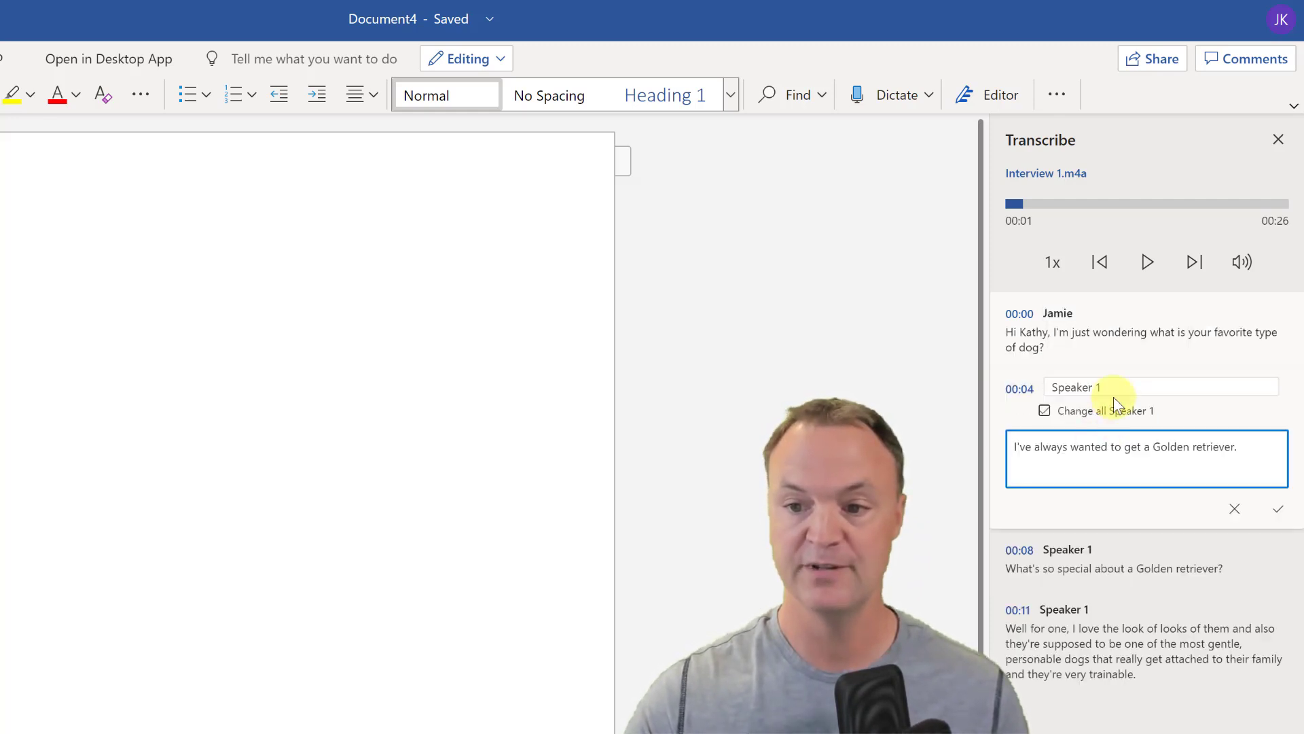
{"action": "triple_click", "coordinate": [1110, 386]}
{"action": "type", "text": "Kathy"}
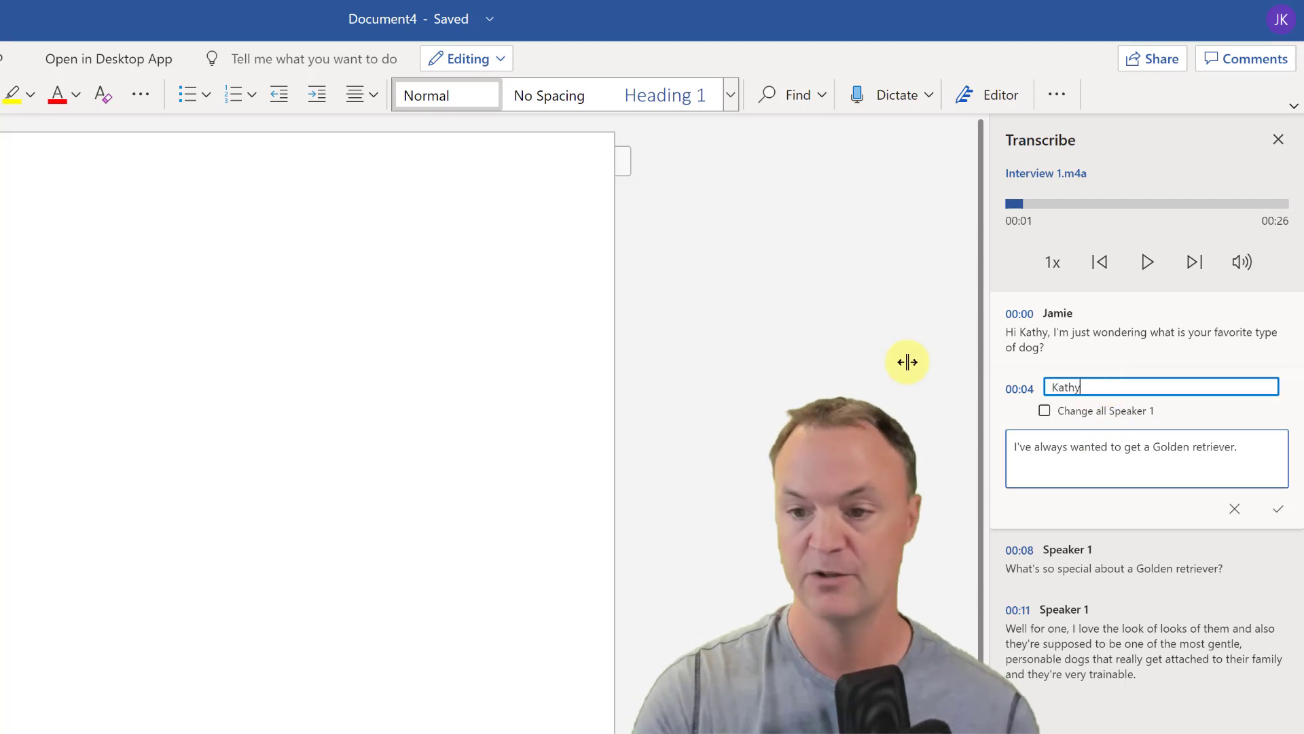
{"action": "left_click", "coordinate": [1278, 509]}
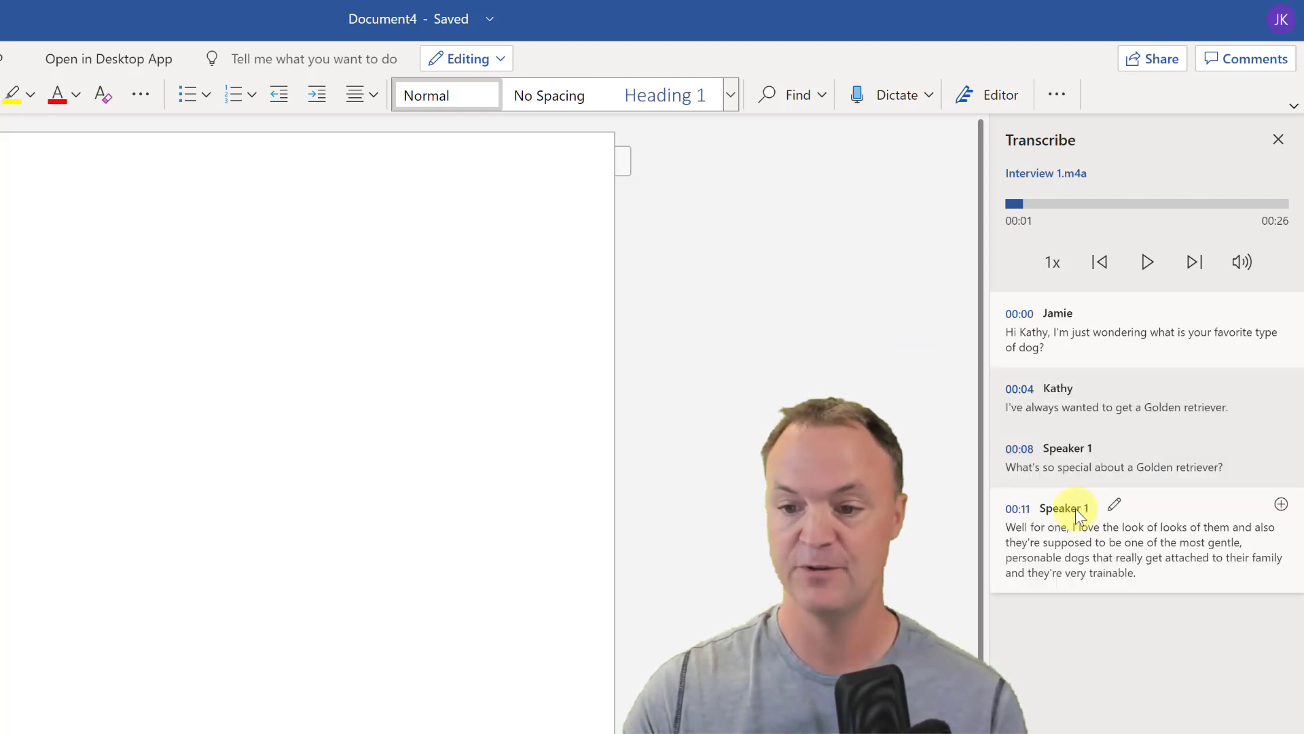
Label 00:08 with the interviewer's name and 00:11 with the interviewee's name.
{"action": "left_click", "coordinate": [1119, 448]}
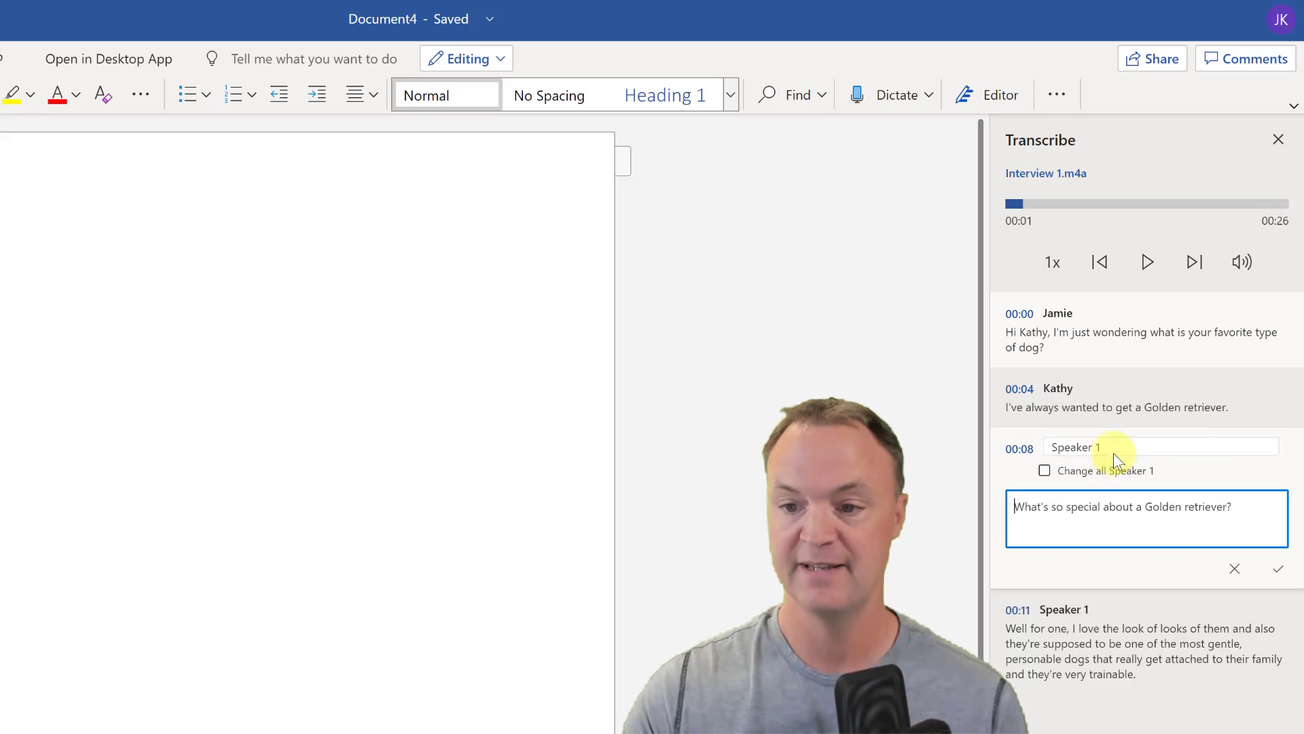
{"action": "triple_click", "coordinate": [1110, 446]}
{"action": "type", "text": "Jamie"}
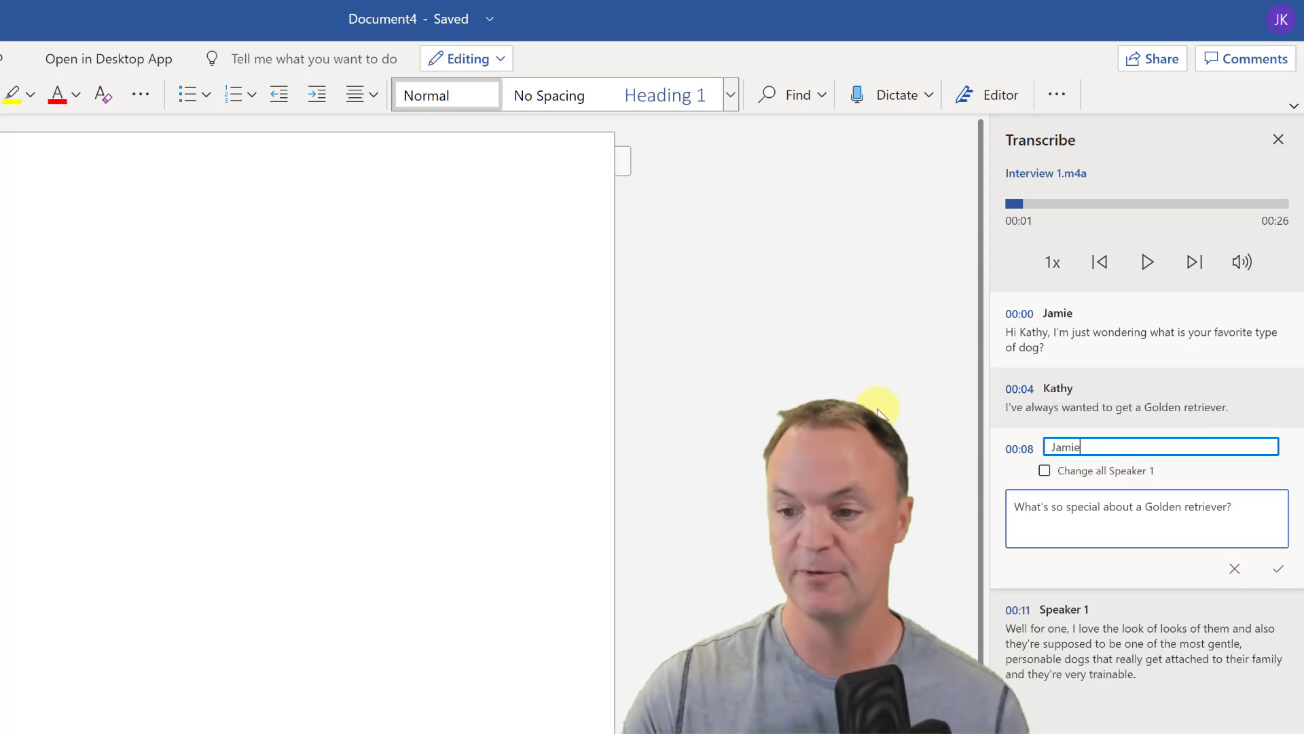
{"action": "left_click", "coordinate": [1276, 574]}
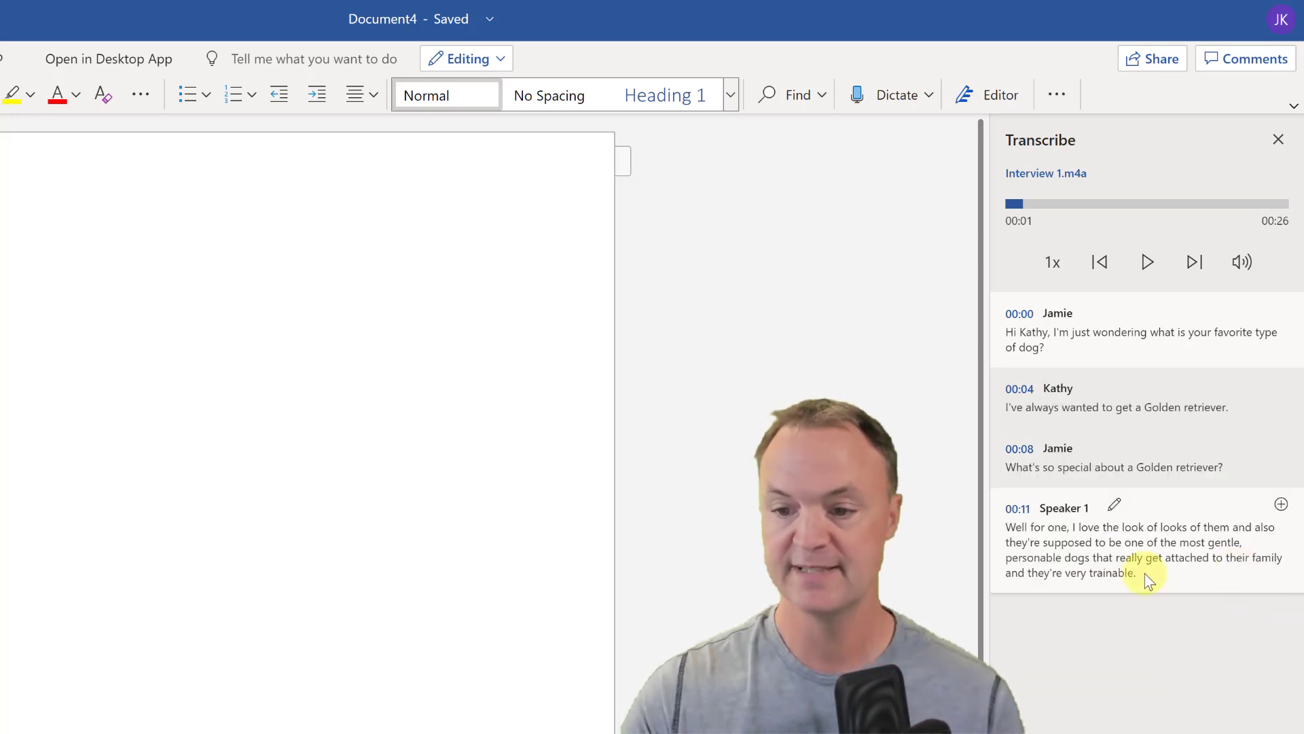
{"action": "left_click", "coordinate": [1115, 503]}
{"action": "triple_click", "coordinate": [1060, 506]}
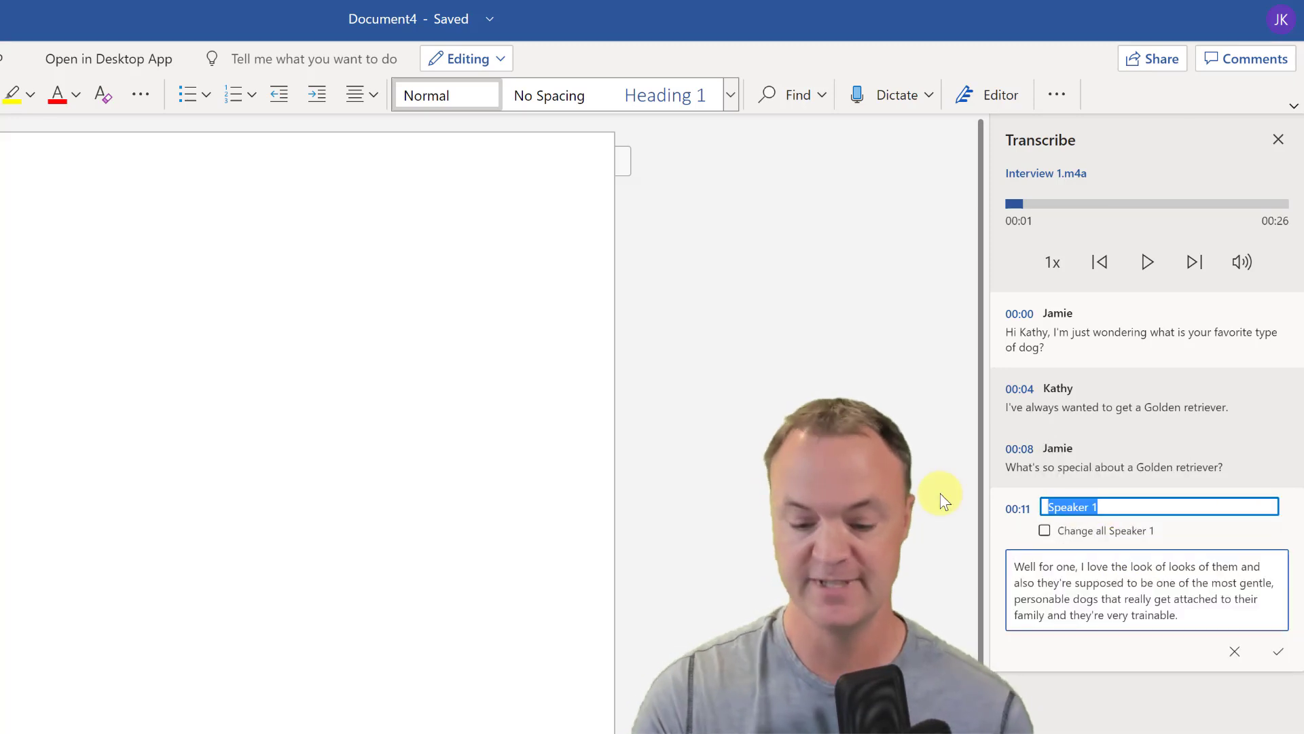
{"action": "type", "text": "Kathy"}
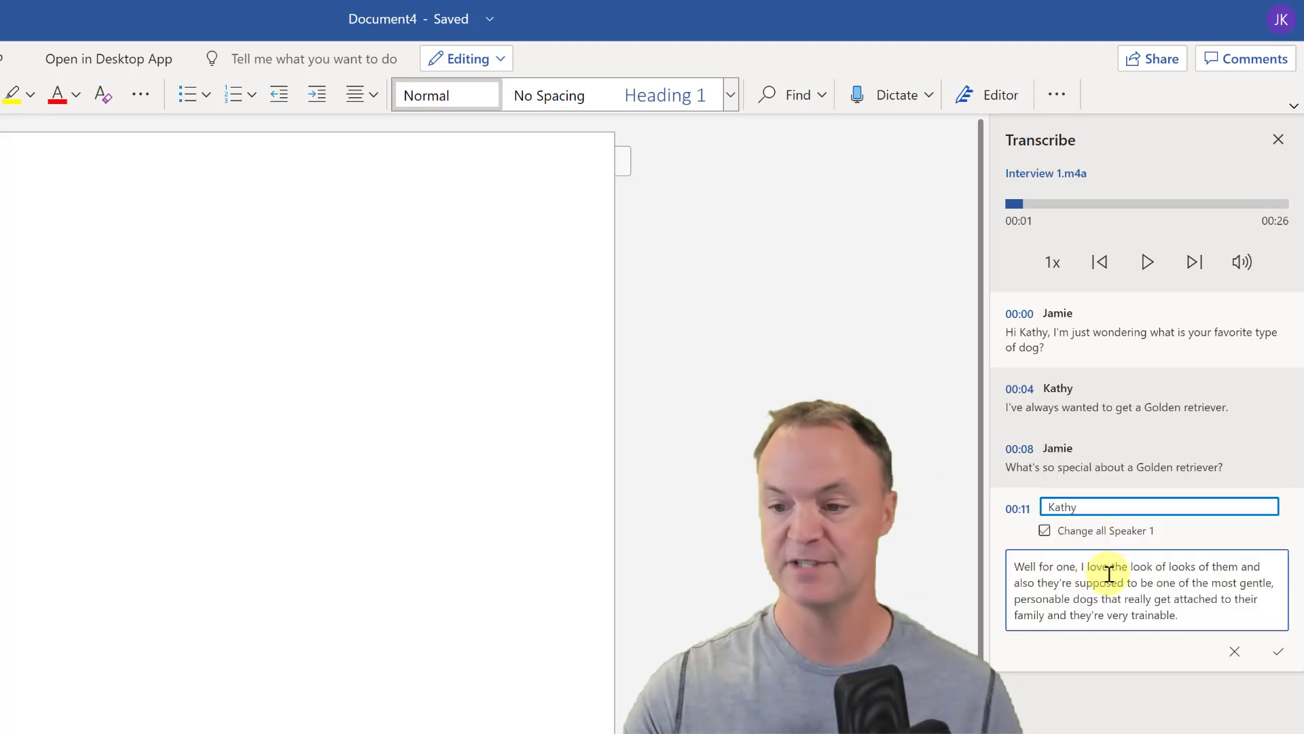
{"action": "left_click", "coordinate": [1275, 653]}
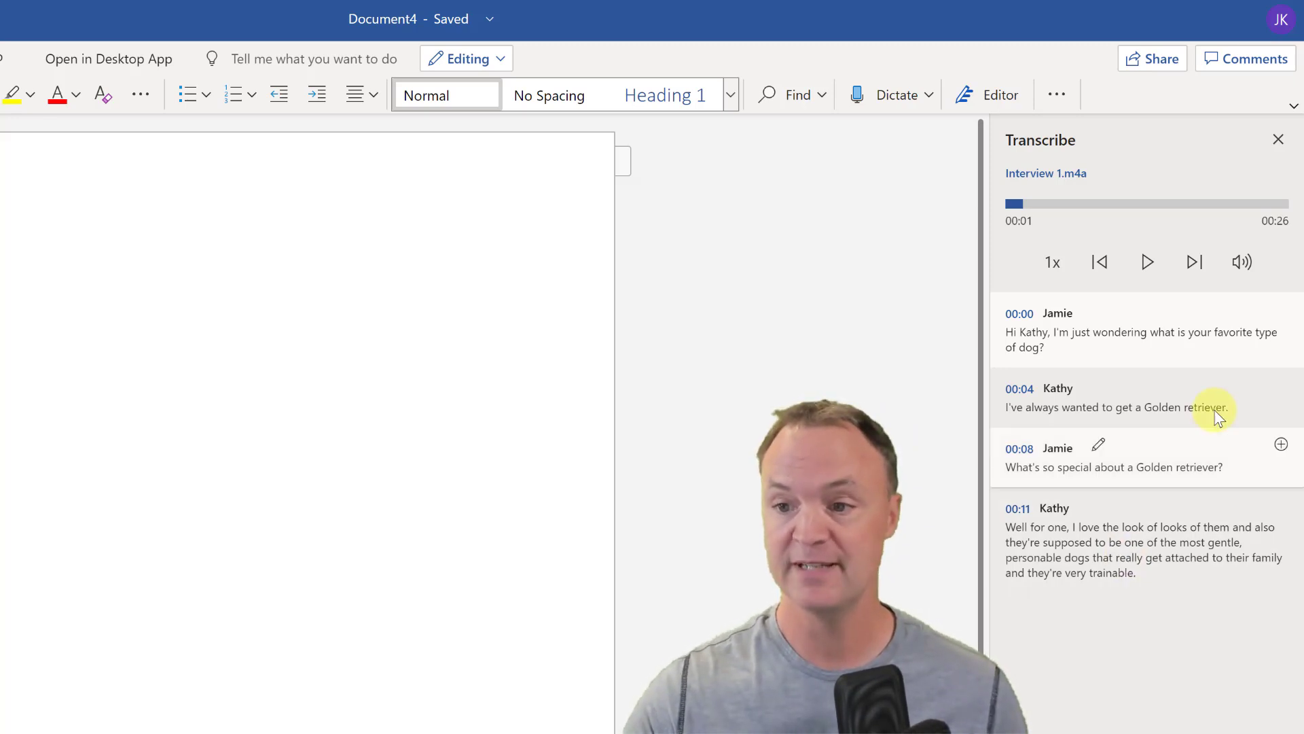
{"action": "mouse_move", "coordinate": [1253, 329]}
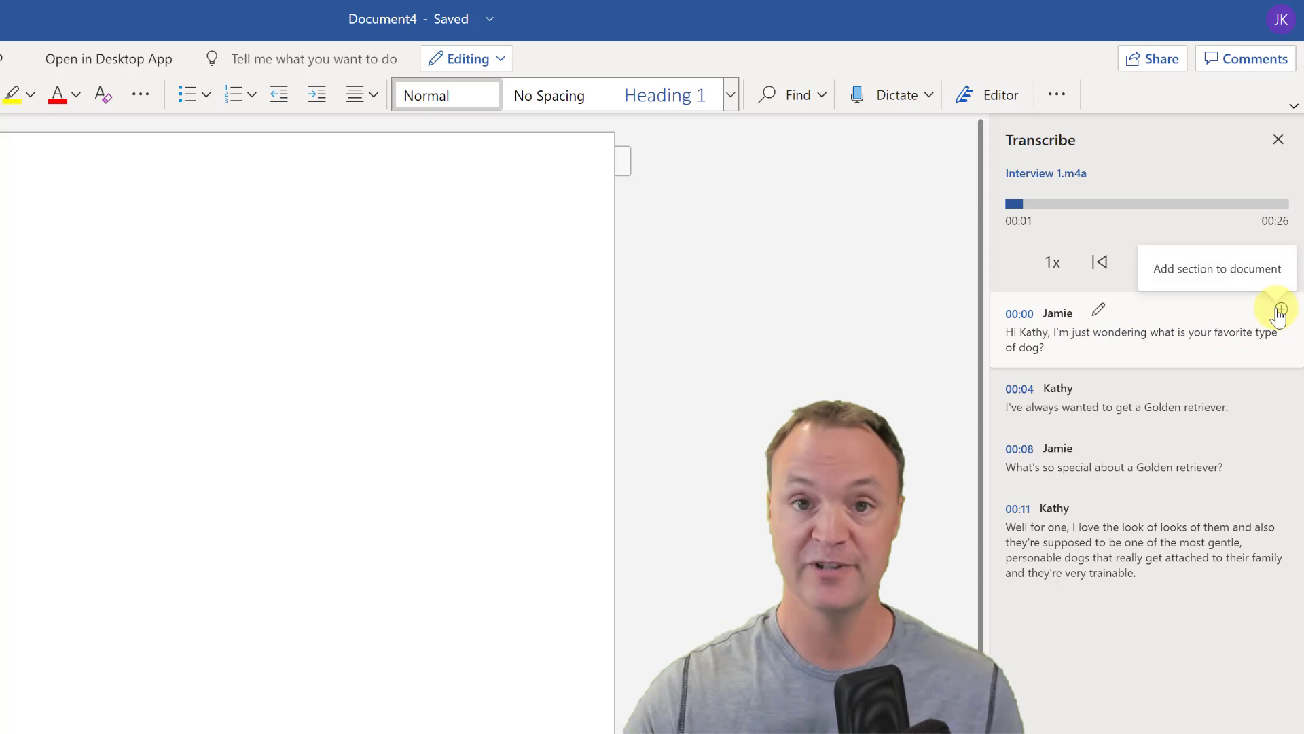
{"action": "left_click", "coordinate": [1280, 311]}
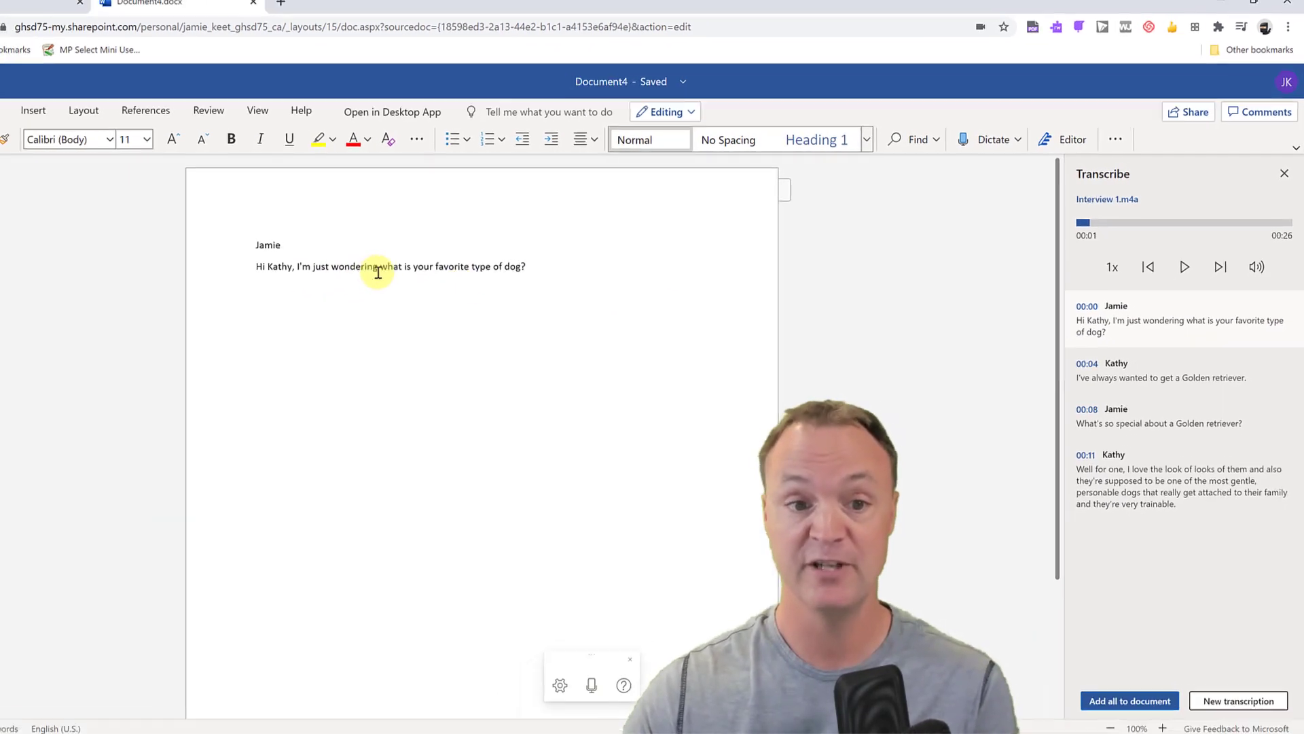
{"action": "left_click_drag", "start_coordinate": [534, 269], "coordinate": [268, 247]}
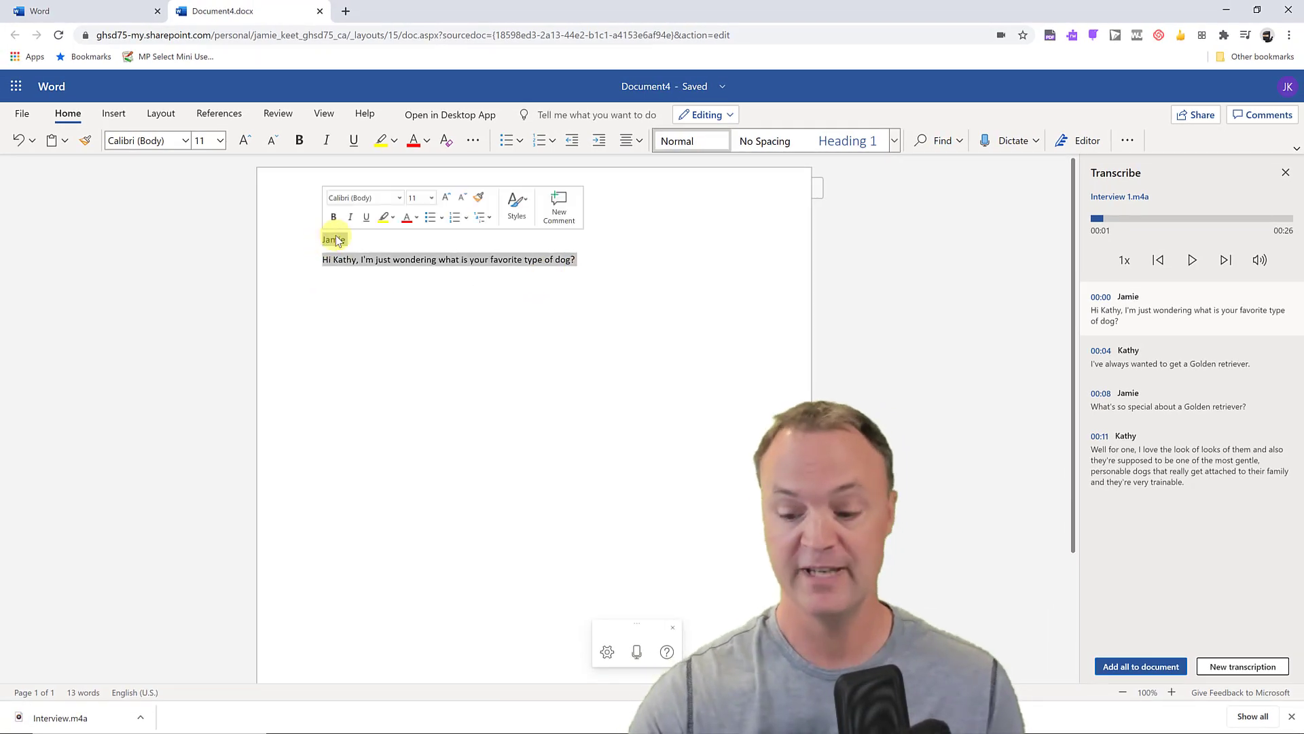
{"action": "key", "text": "Delete"}
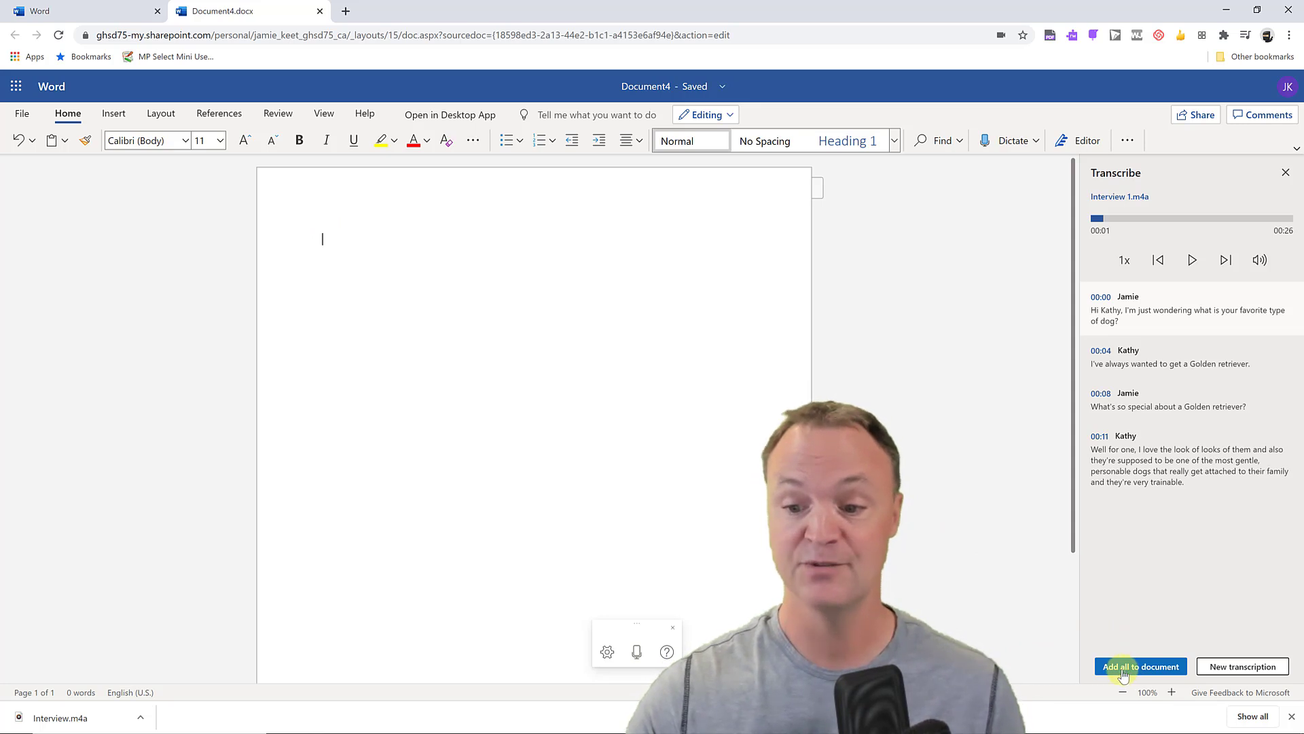
Insert the full transcript with its Interview 1.m4a Audio file link and review the lines.
{"action": "left_click", "coordinate": [1145, 669]}
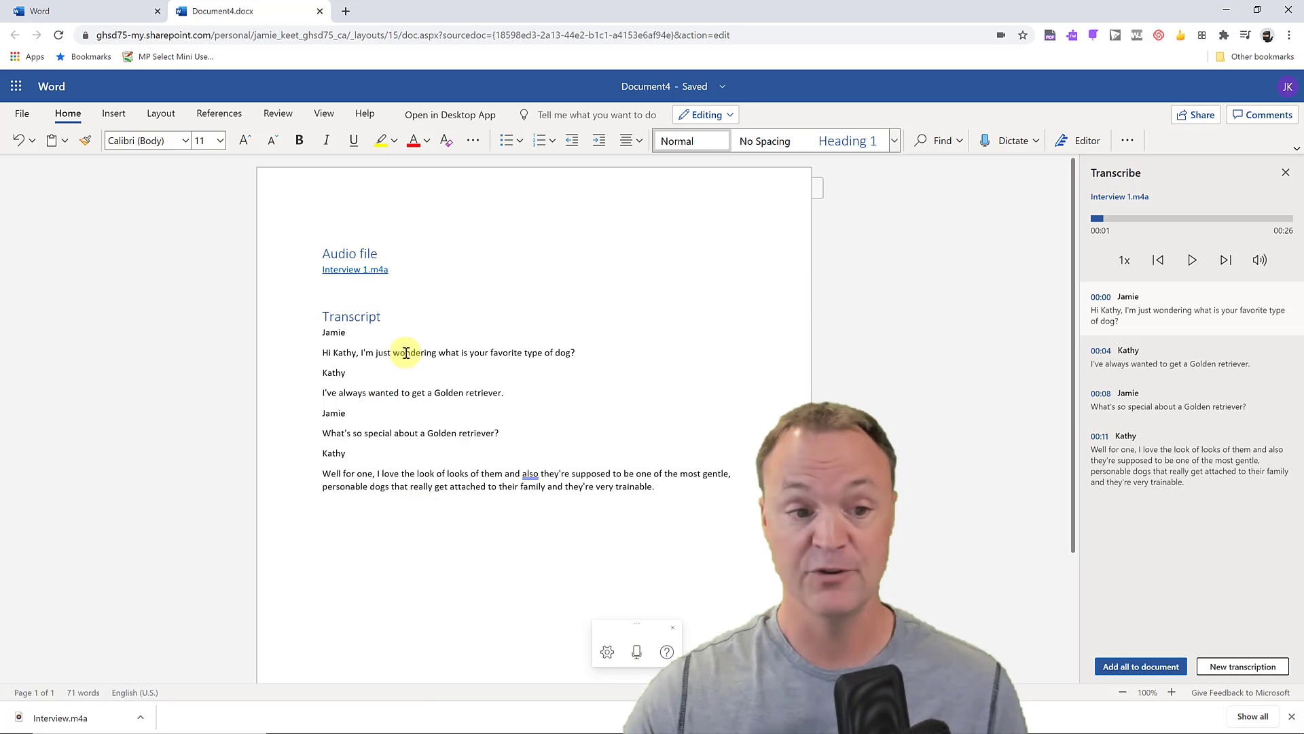
{"action": "left_click", "coordinate": [402, 393]}
{"action": "left_click", "coordinate": [412, 486]}
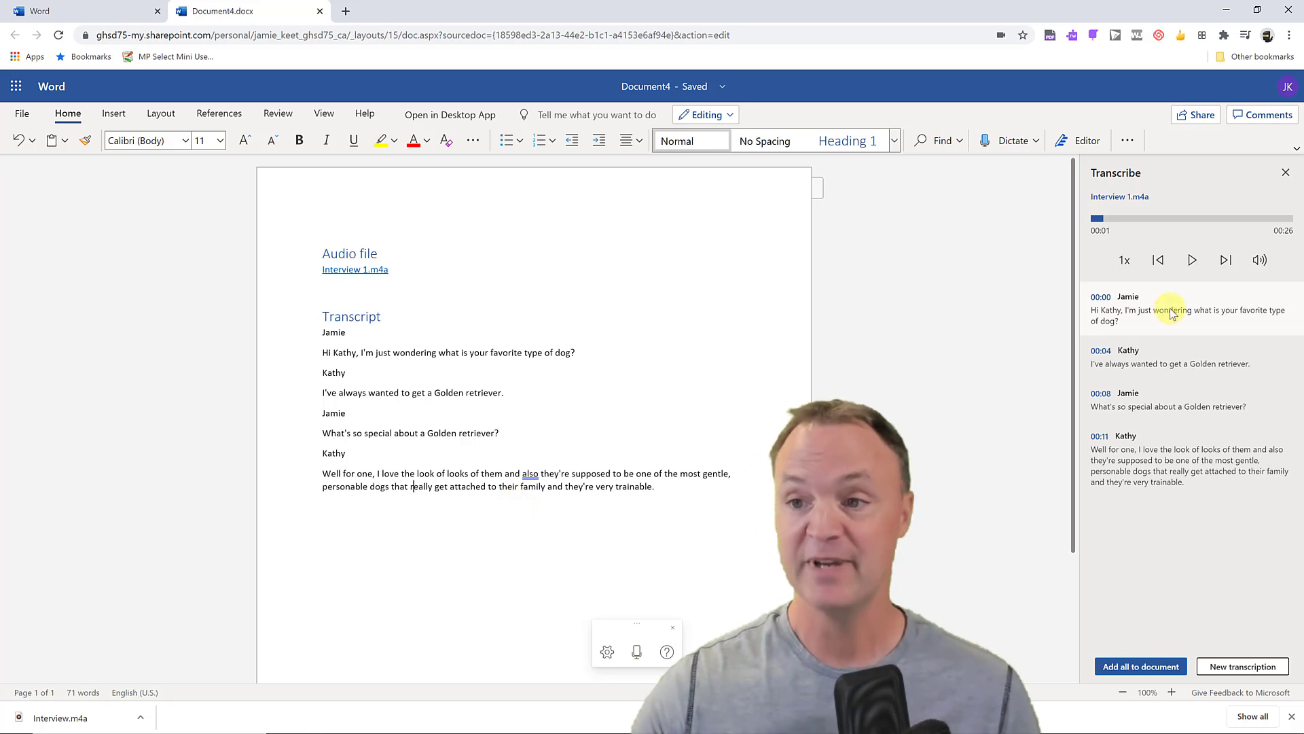
Close the transcription pane and start a live transcription recording in Document5.
{"action": "left_click", "coordinate": [1286, 173]}
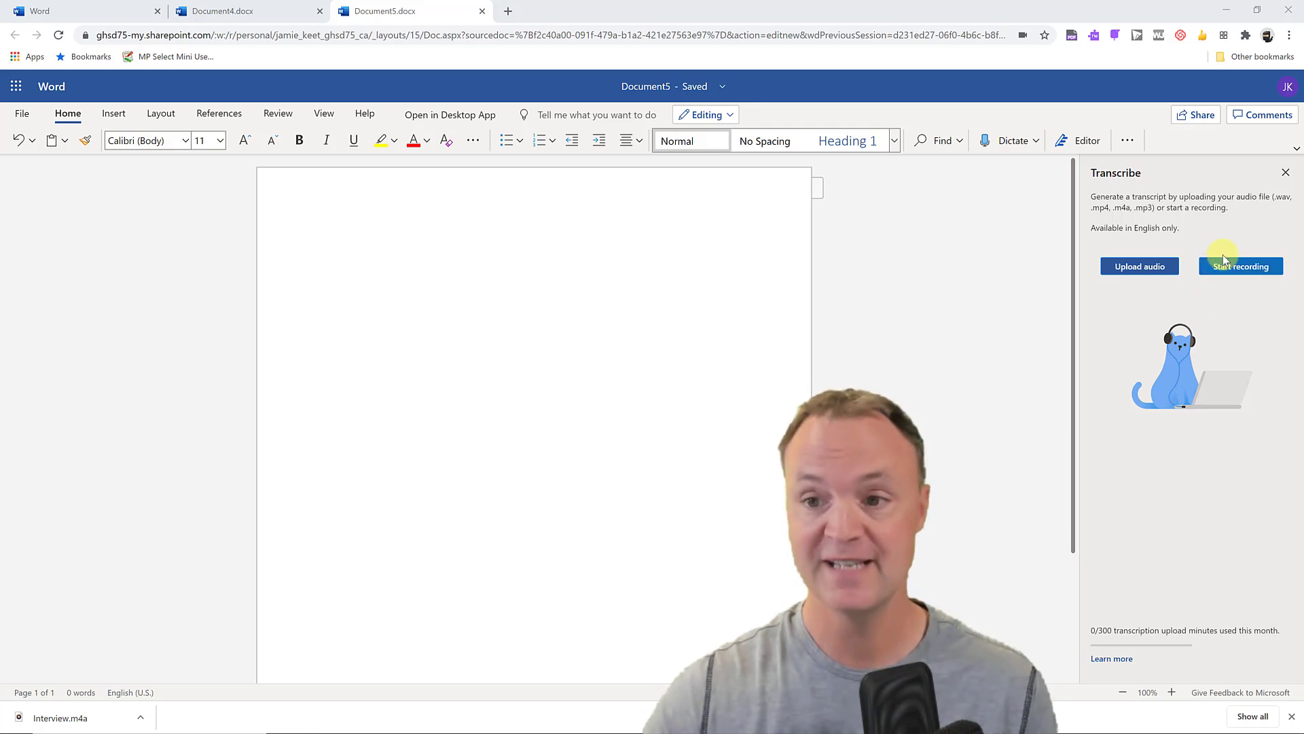
{"action": "left_click", "coordinate": [1237, 268]}
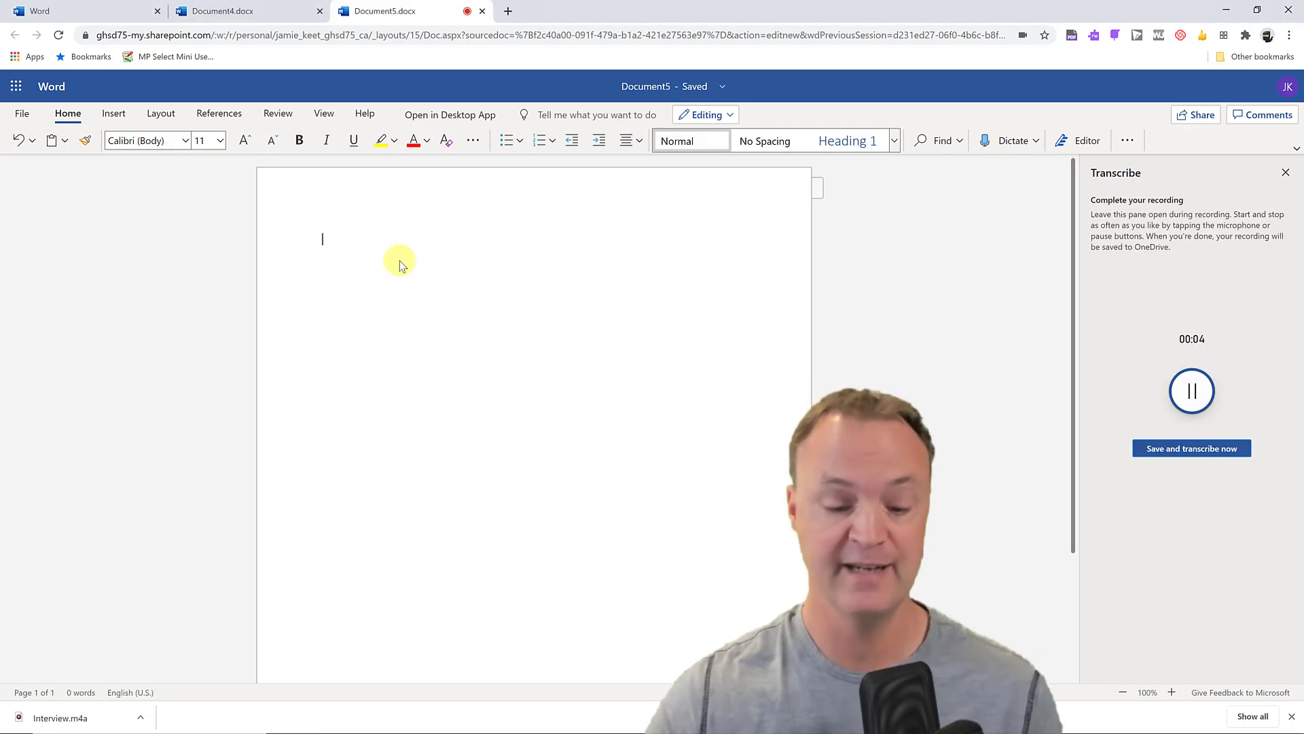
Type 'Taking' while recording, pause and resume, then save and transcribe as Your Recording 1.wav.
{"action": "type", "text": "T"}
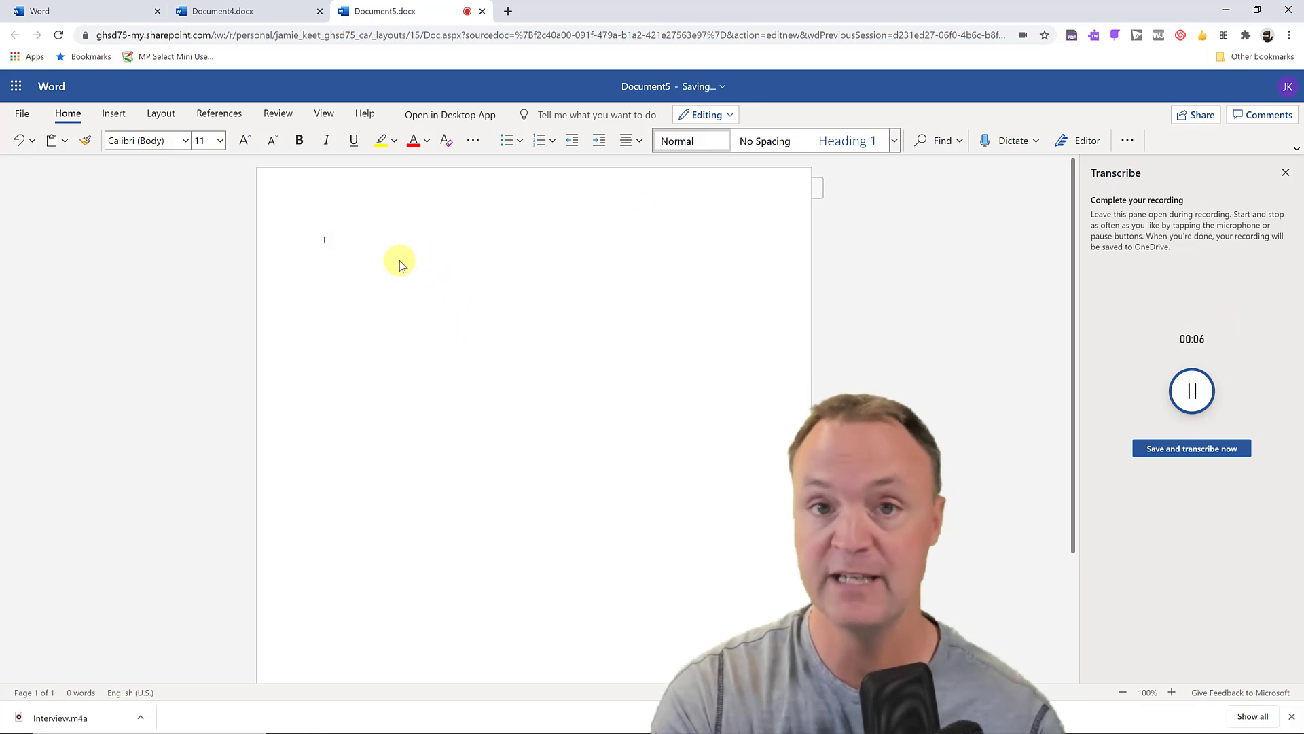
{"action": "type", "text": "aking"}
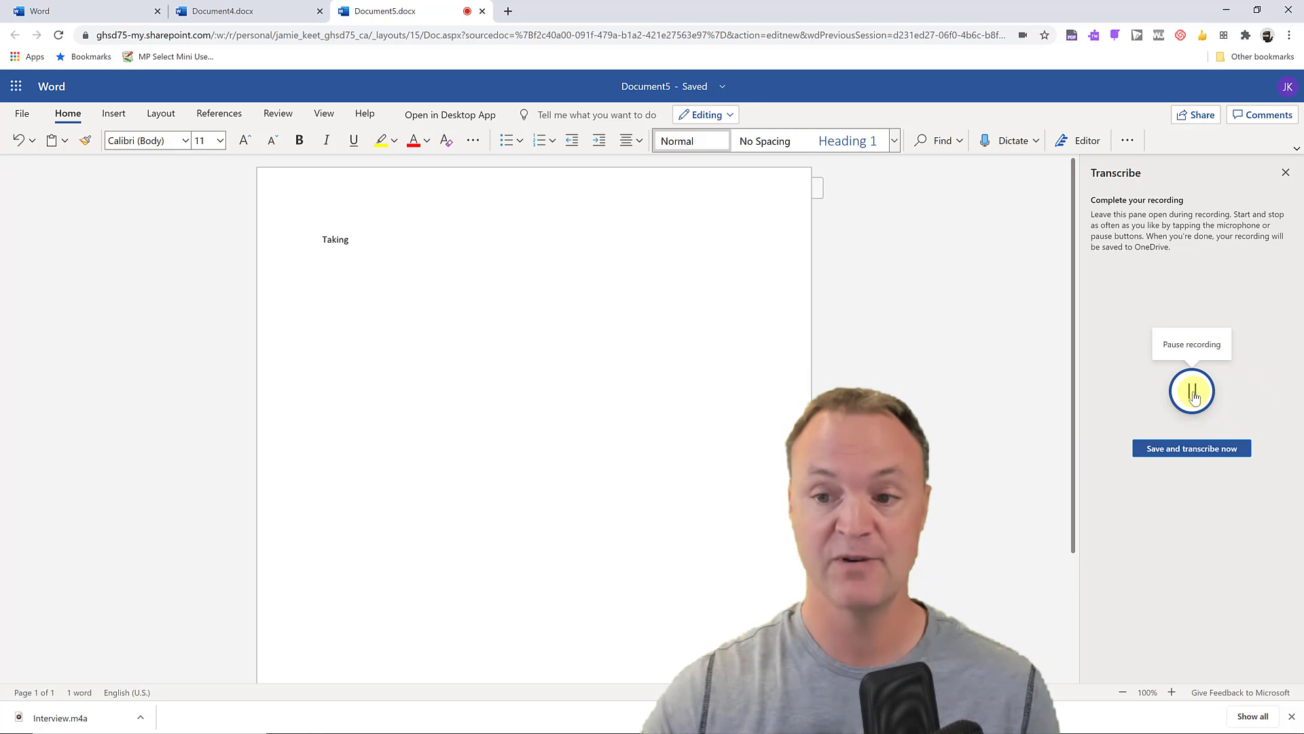
{"action": "left_click", "coordinate": [1191, 388]}
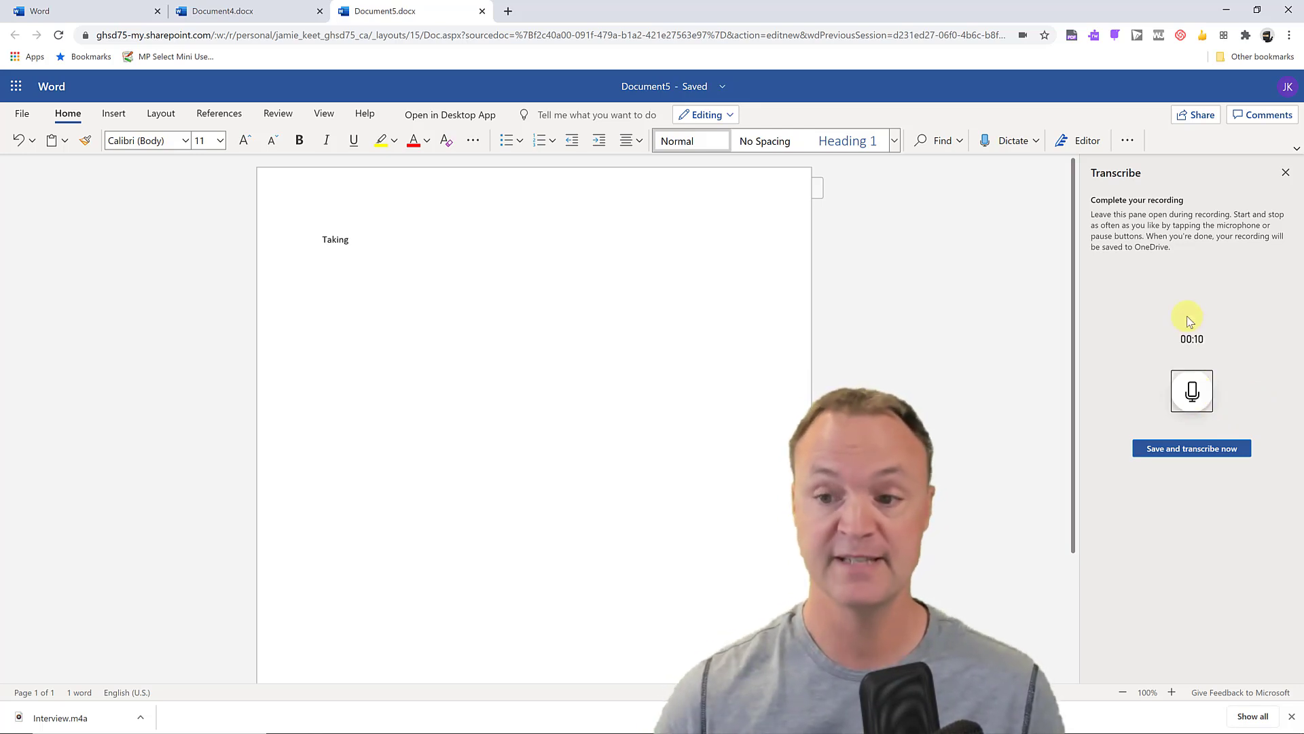
{"action": "left_click", "coordinate": [1192, 391]}
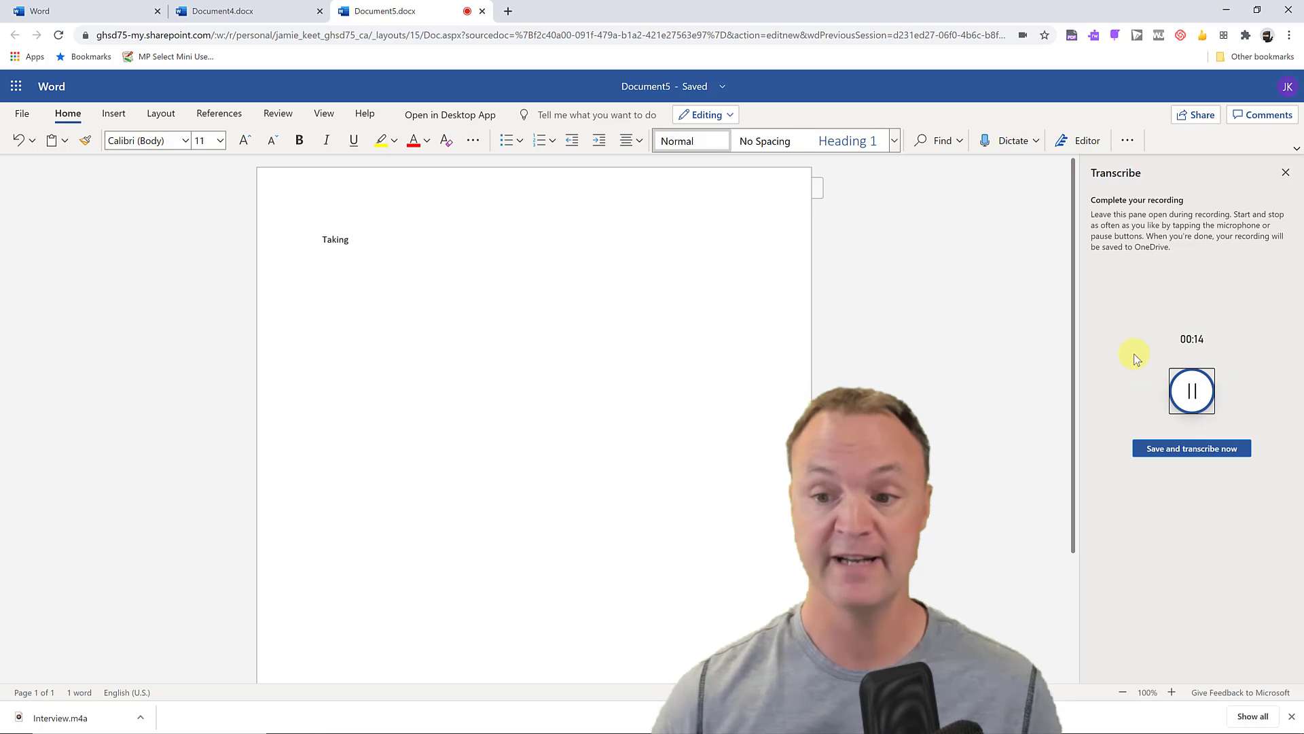
{"action": "left_click", "coordinate": [1194, 452]}
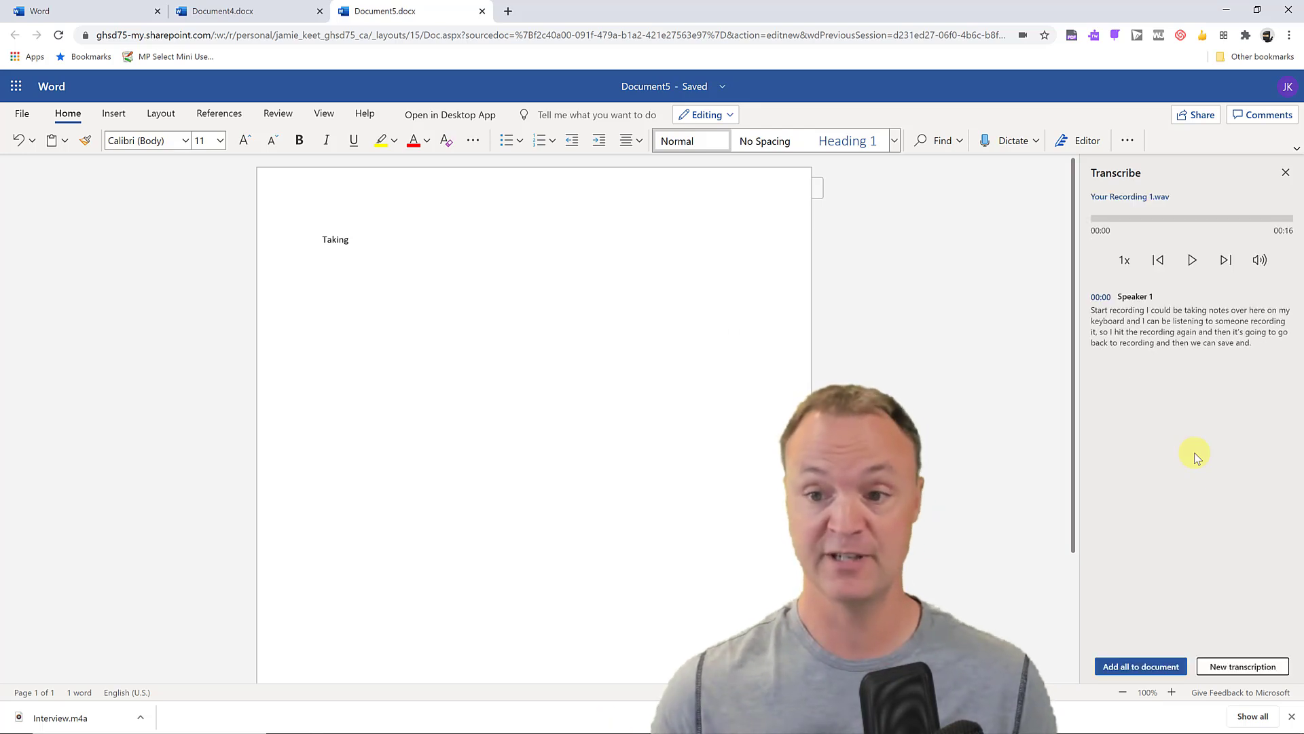
Insert the Speaker 1 transcript passage from Your Recording 1.wav after the word 'Taking'.
{"action": "mouse_move", "coordinate": [1159, 317]}
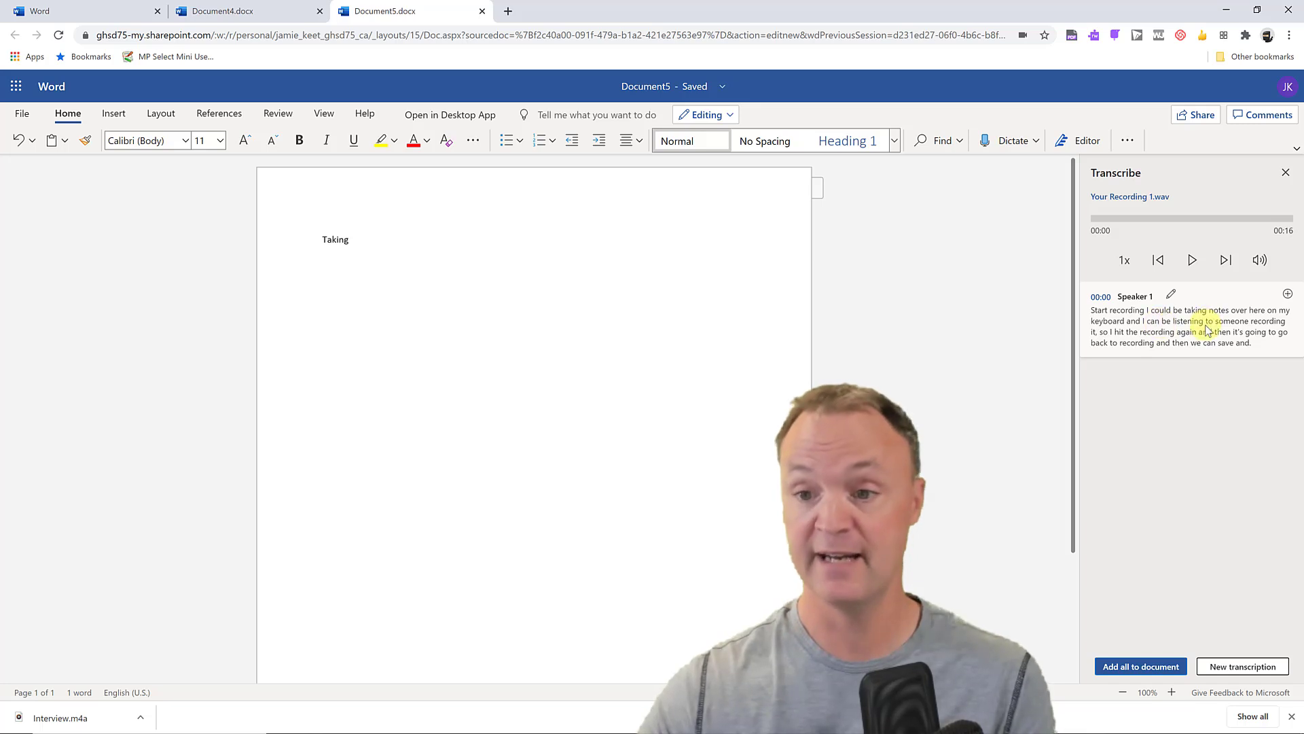
{"action": "left_click", "coordinate": [1288, 294]}
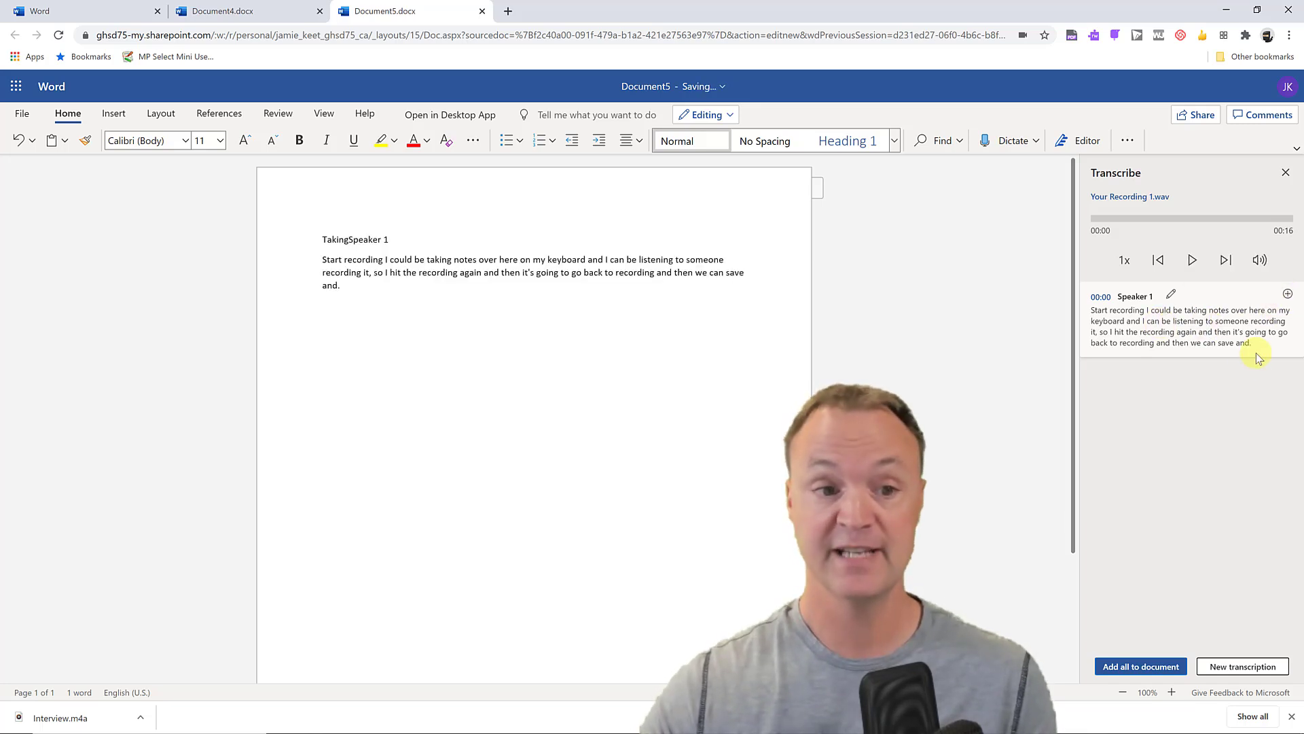
{"action": "left_click", "coordinate": [1170, 294]}
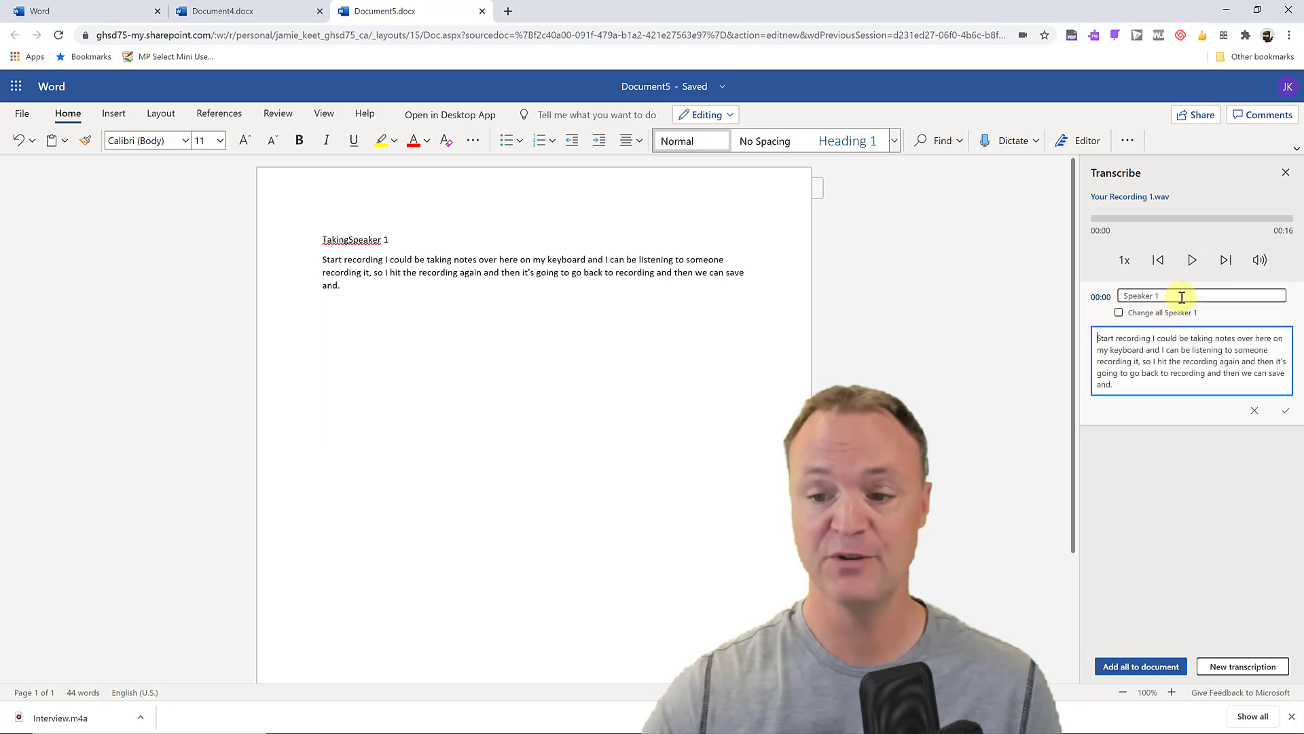
{"action": "left_click", "coordinate": [1233, 465]}
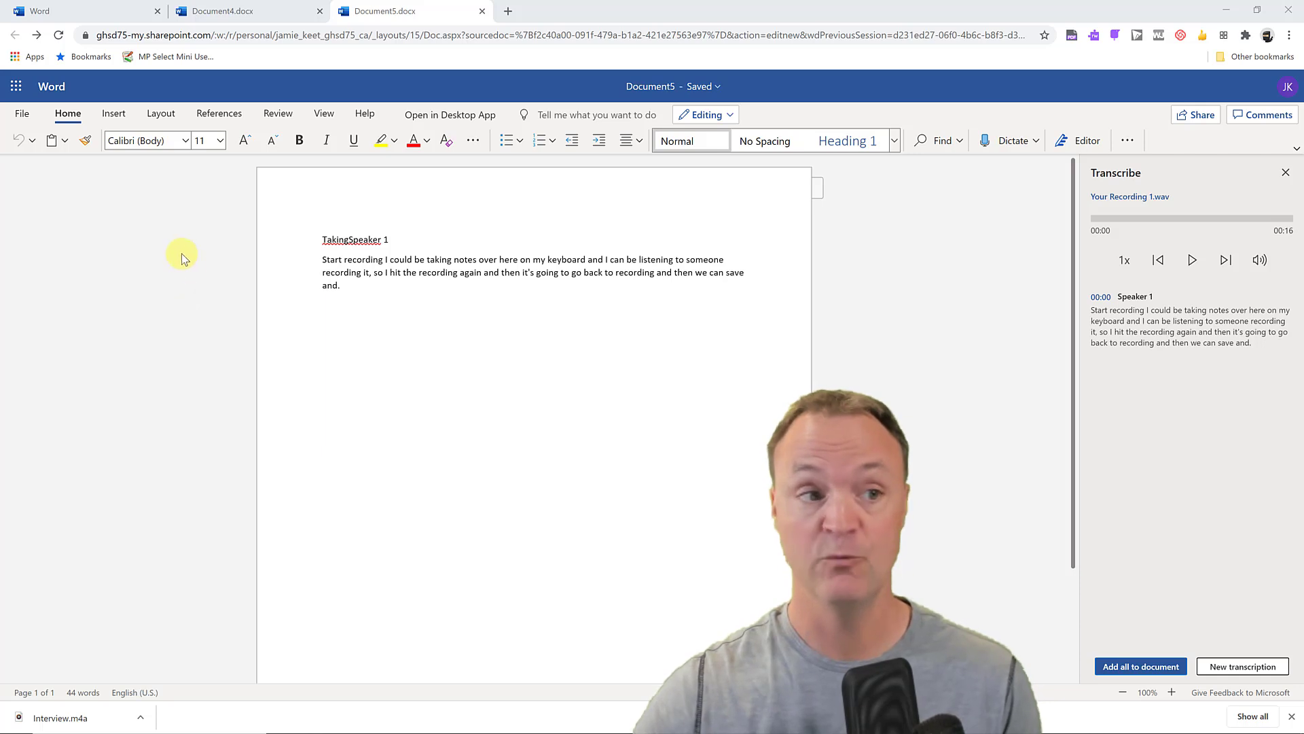
Go to OneDrive and open the Transcribed Files folder holding the interview and recording audio.
{"action": "left_click", "coordinate": [16, 86]}
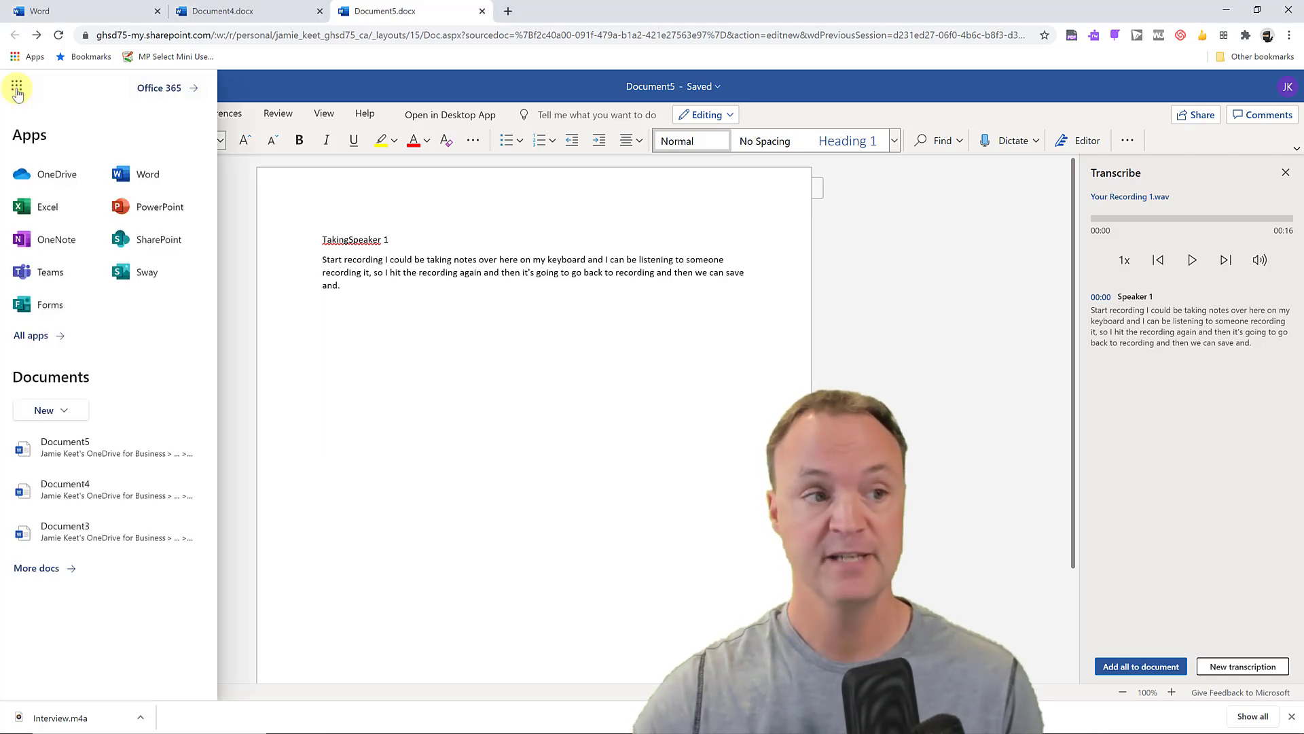
{"action": "left_click", "coordinate": [53, 178]}
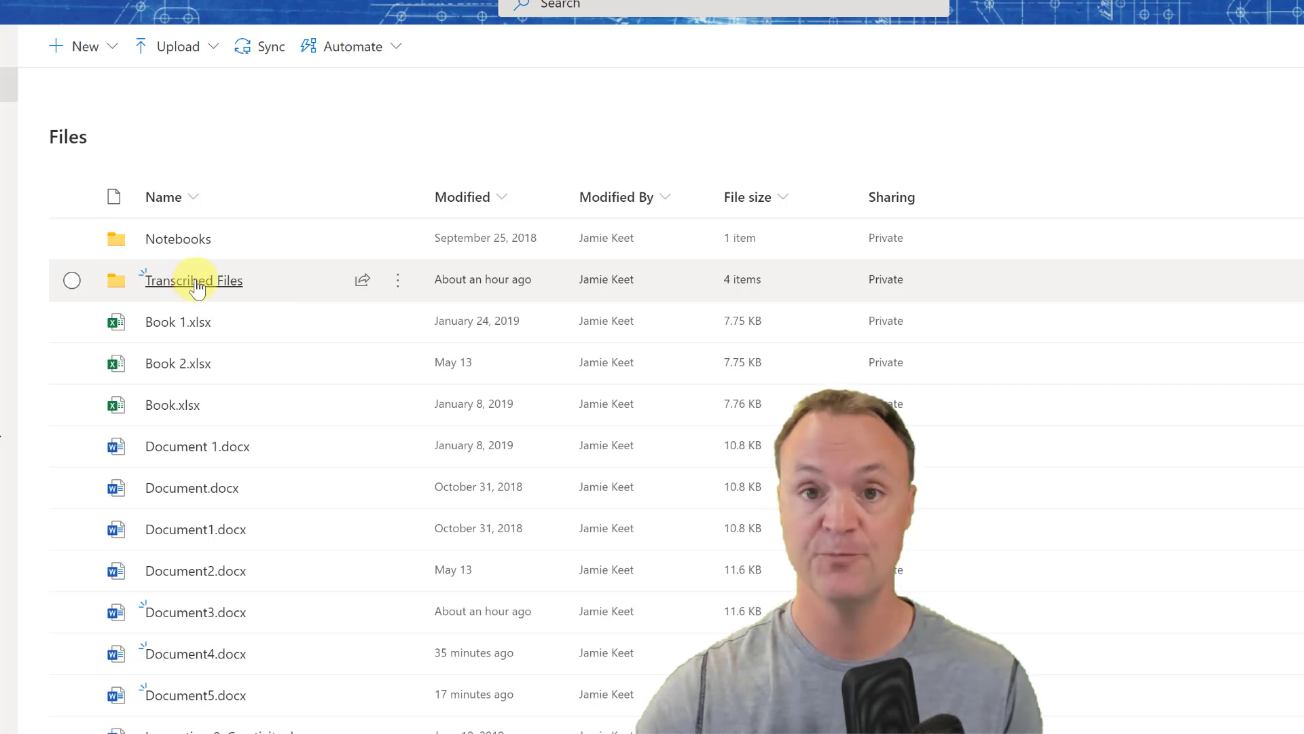
{"action": "left_click", "coordinate": [195, 284]}
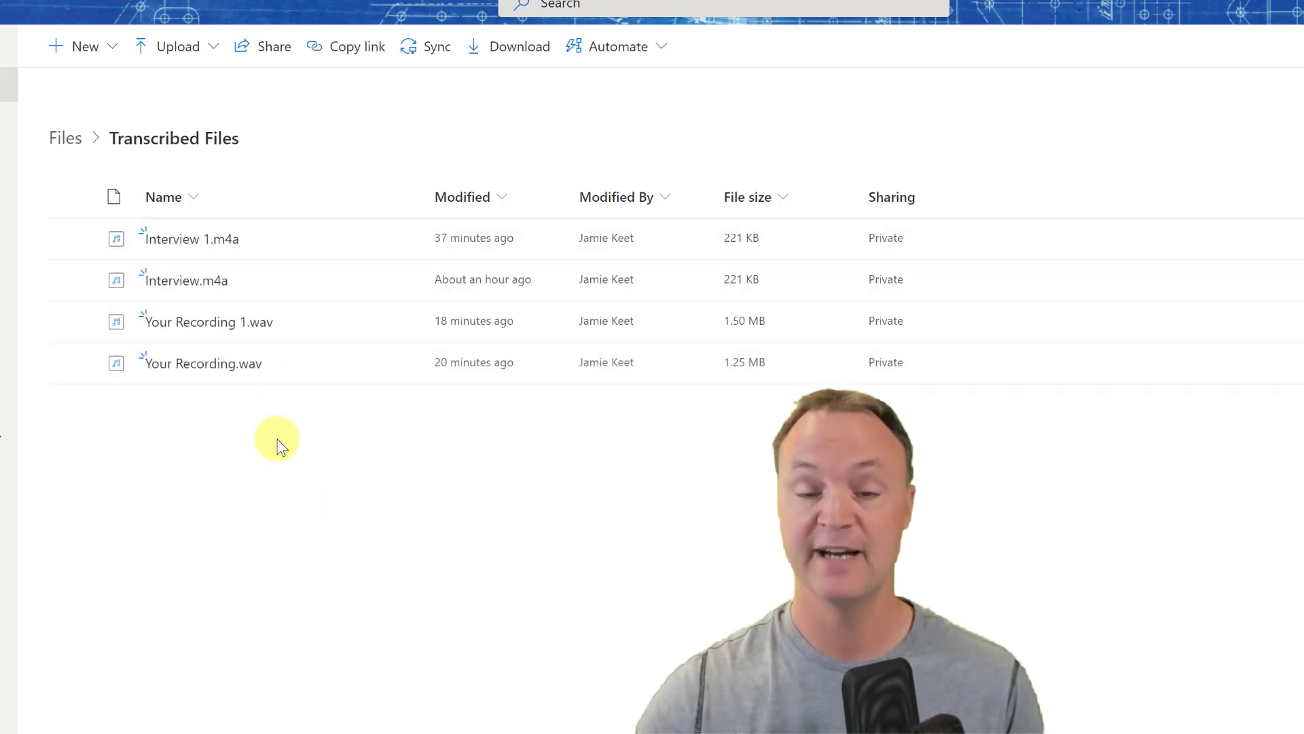